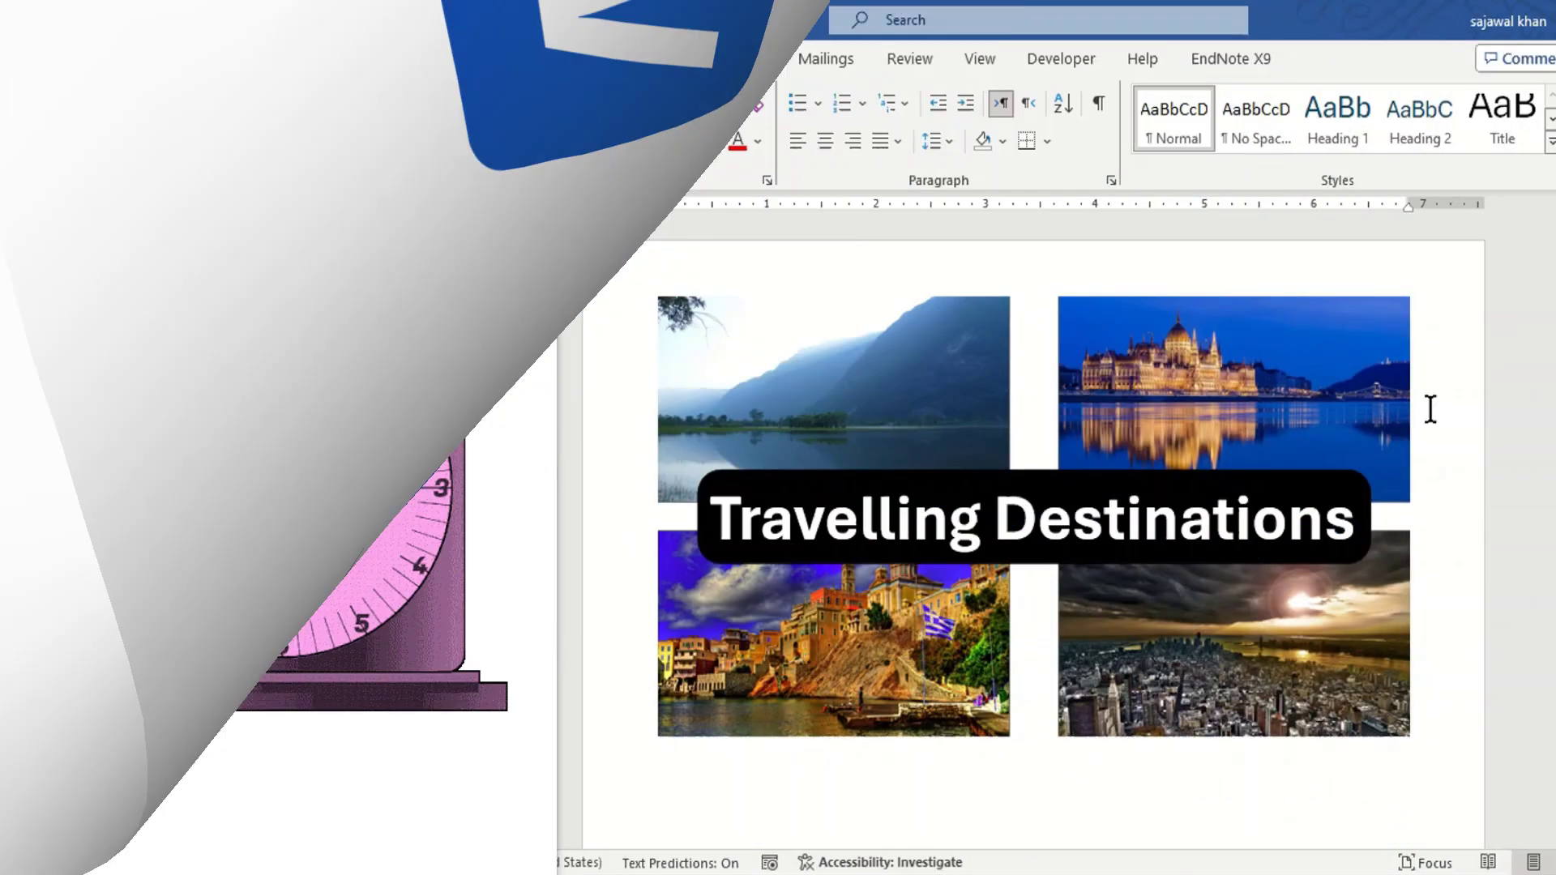
- Crop the snowy mountain photo's right and bottom edges down to 3.12" by 5.84"
{"action": "scroll", "coordinate": [1425, 407], "scroll_direction": "down", "scroll_amount": 10}
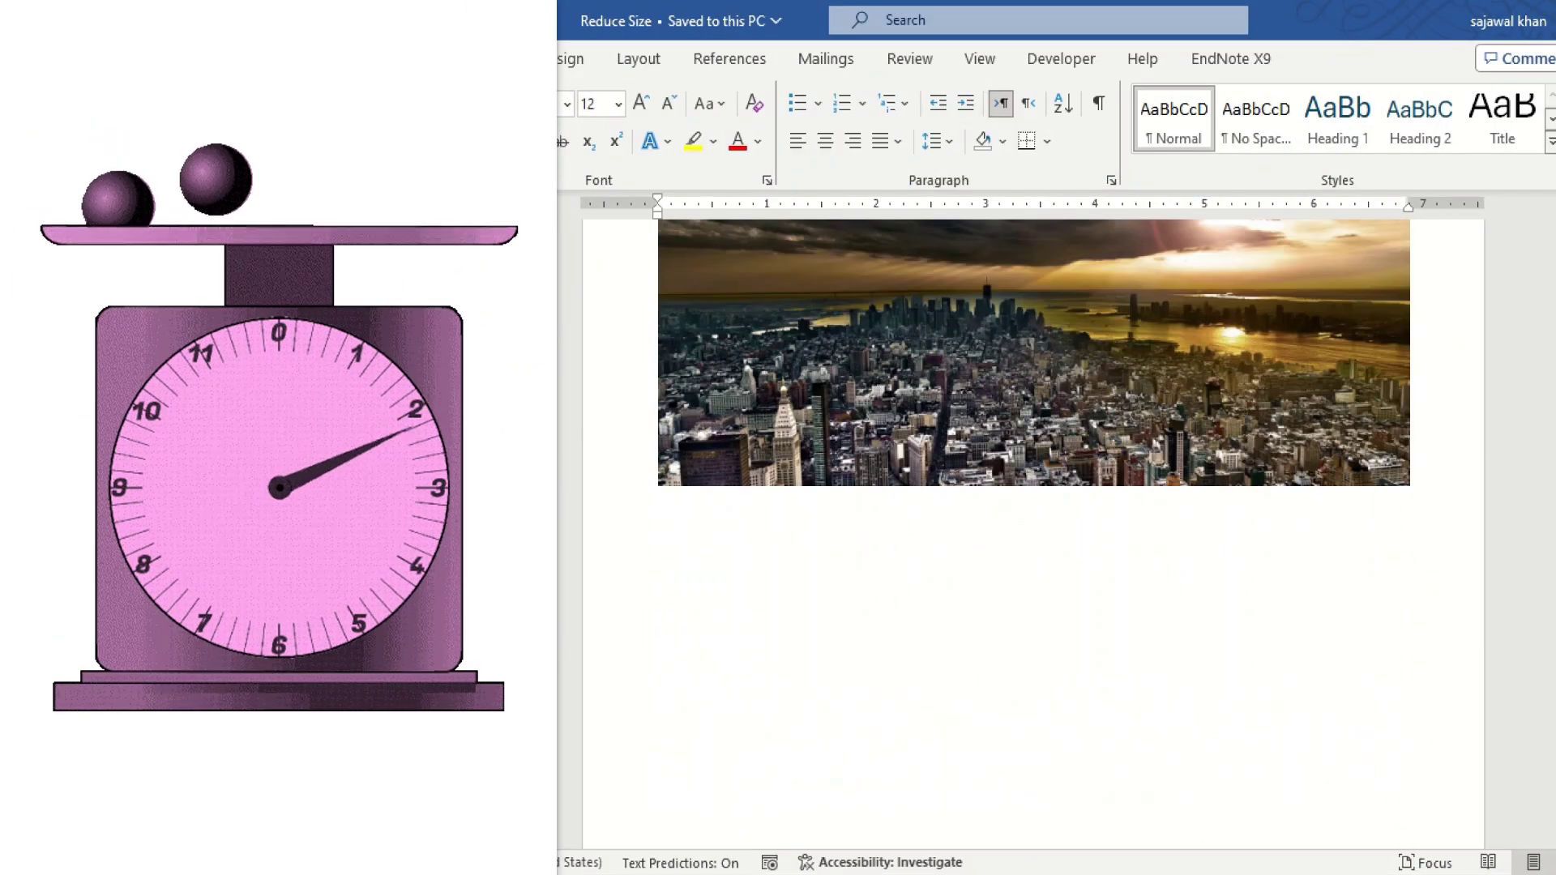
{"action": "scroll", "coordinate": [1034, 406], "scroll_direction": "down", "scroll_amount": 15}
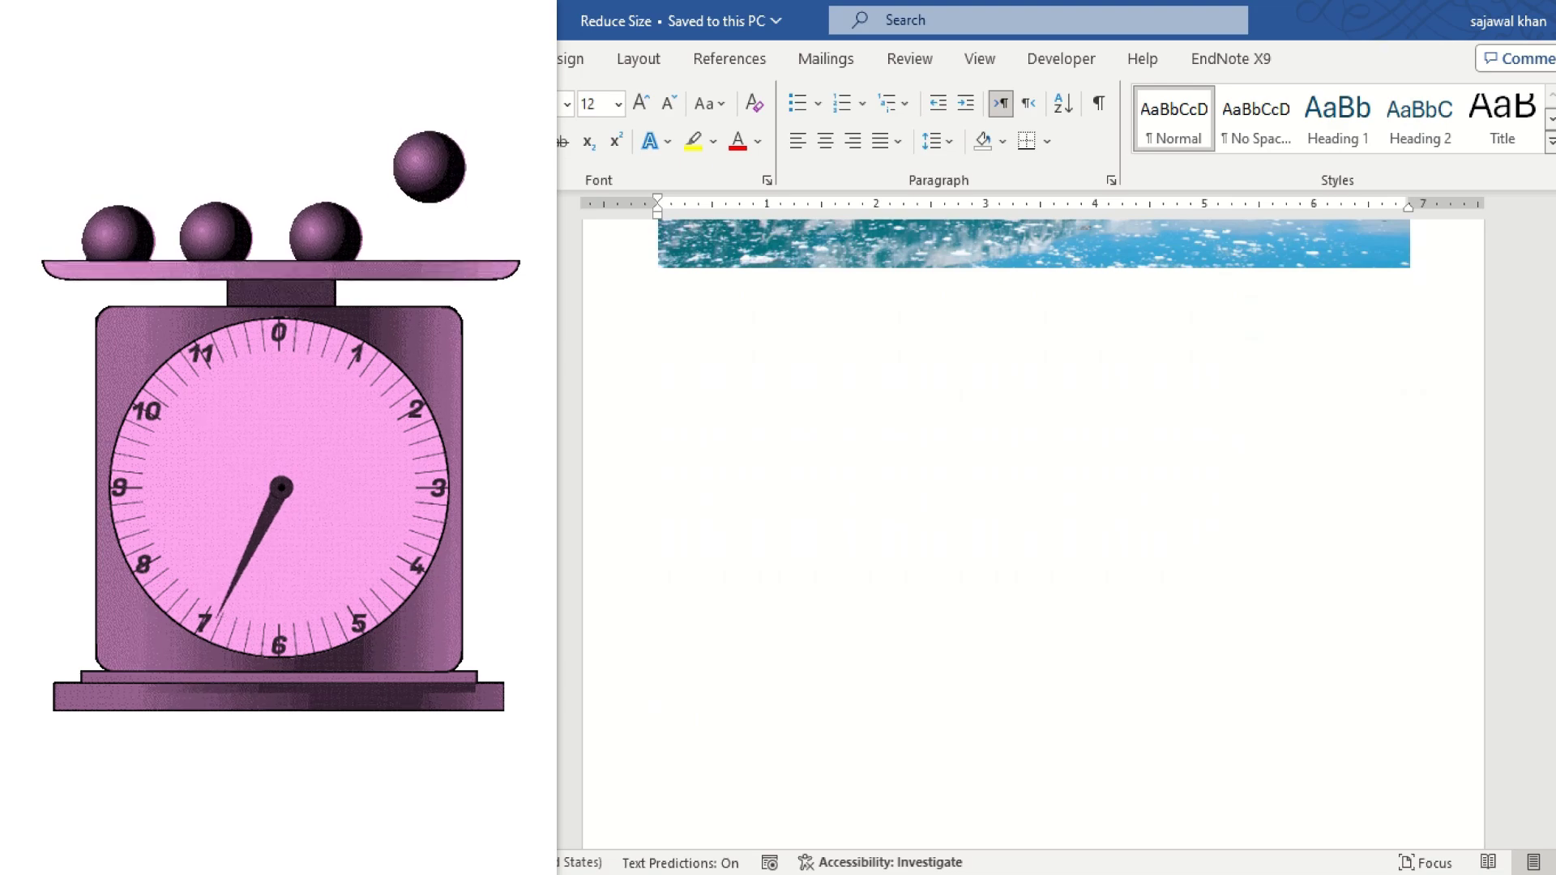
{"action": "scroll", "coordinate": [1033, 527], "scroll_direction": "down", "scroll_amount": 10}
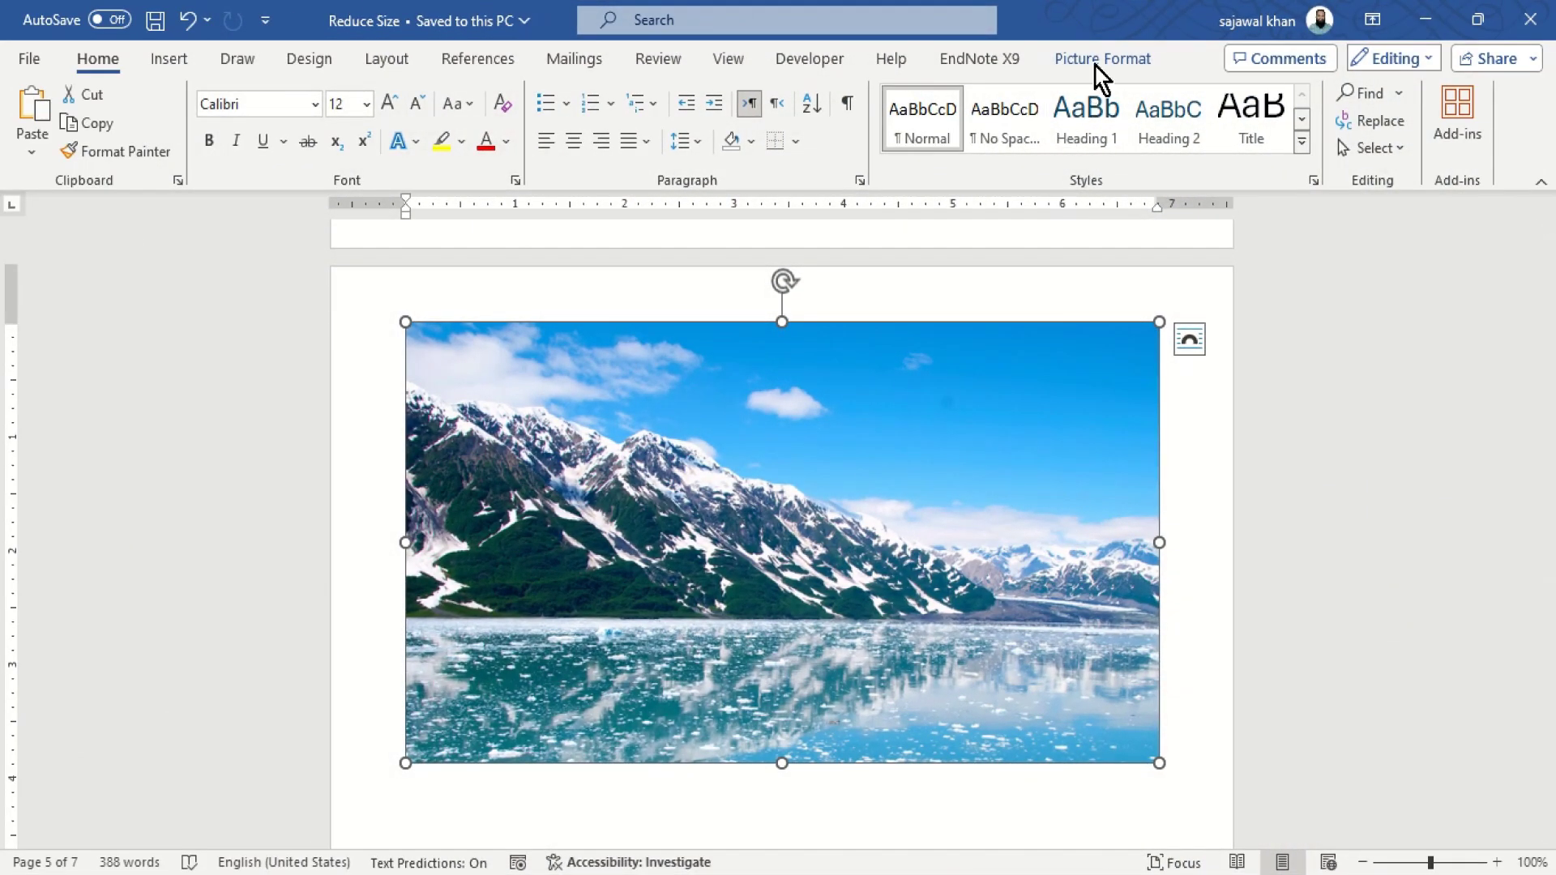
{"action": "left_click", "coordinate": [1101, 61]}
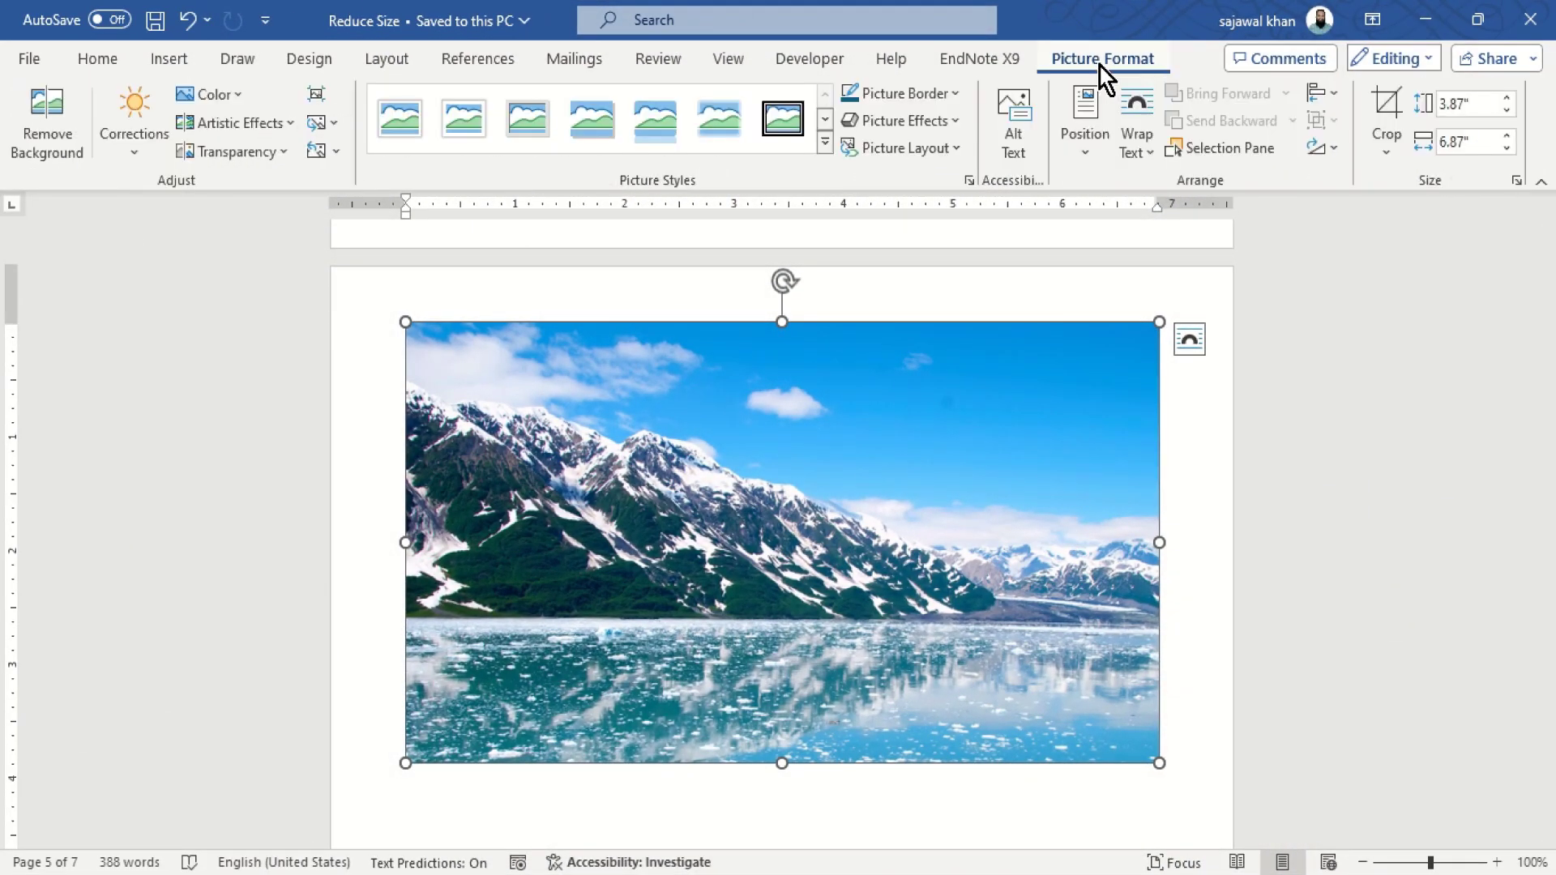
{"action": "left_click", "coordinate": [1387, 110]}
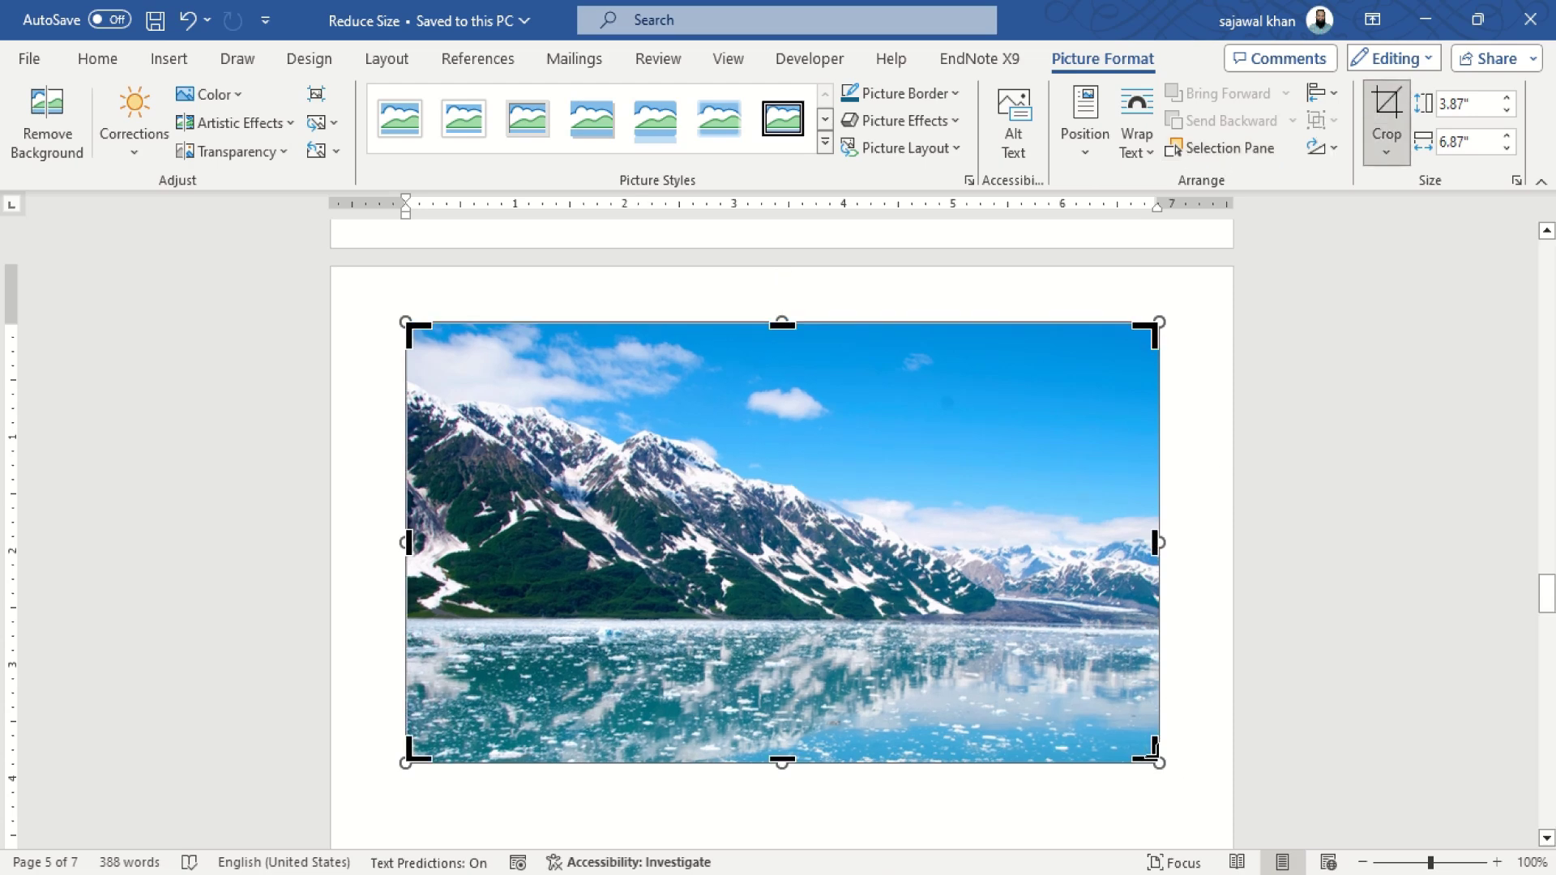
{"action": "left_click_drag", "start_coordinate": [1155, 754], "coordinate": [1045, 676]}
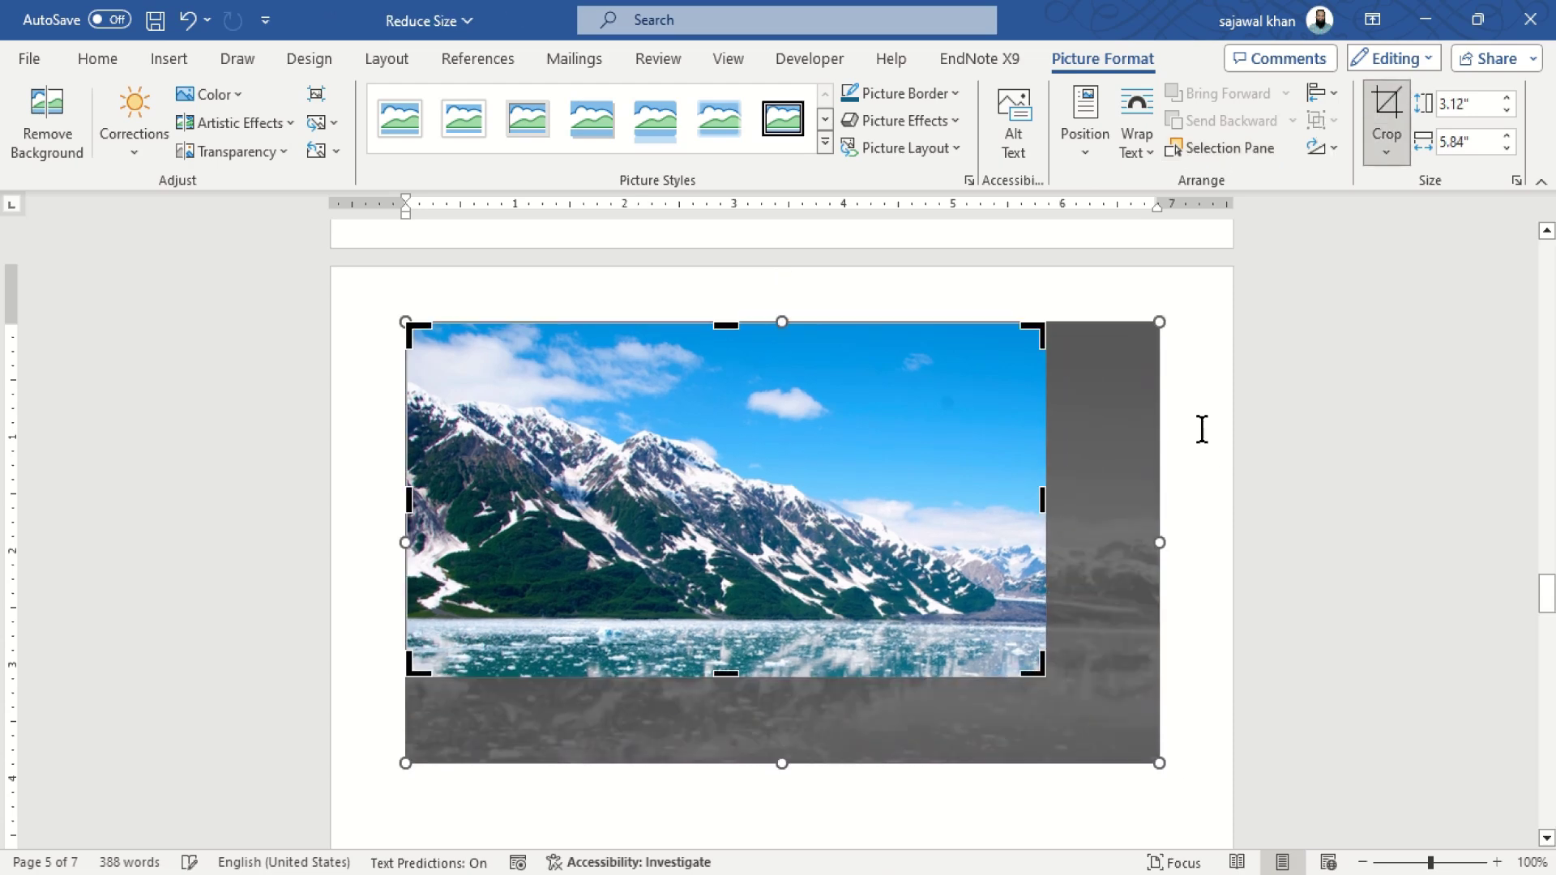
{"action": "left_click", "coordinate": [1378, 138]}
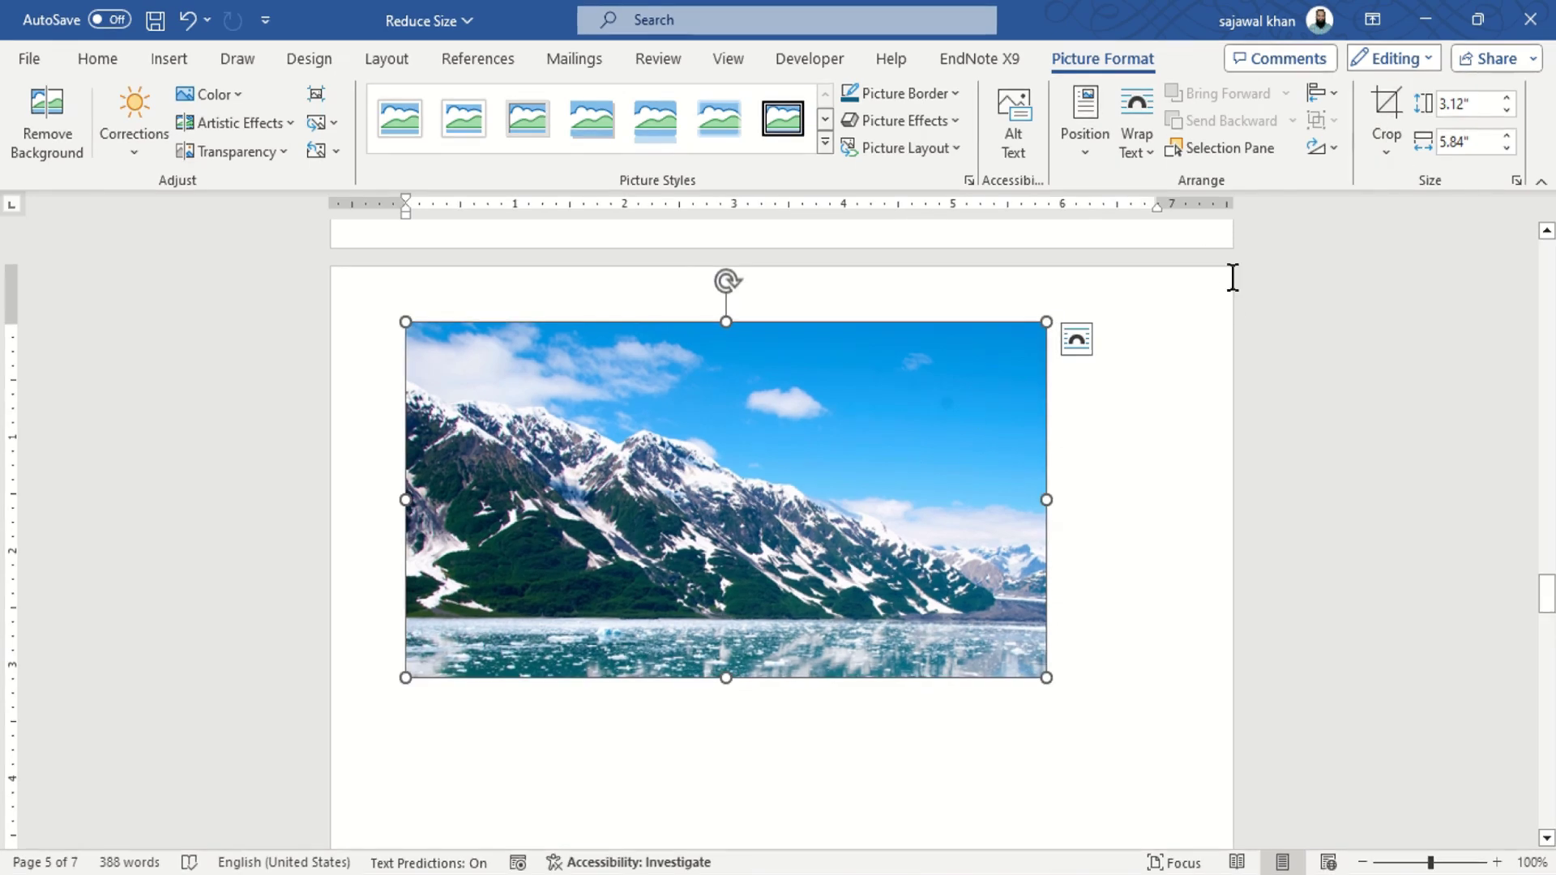
- Confirm the crop on the photo and save the Reduce Size document
{"action": "left_click", "coordinate": [1388, 105]}
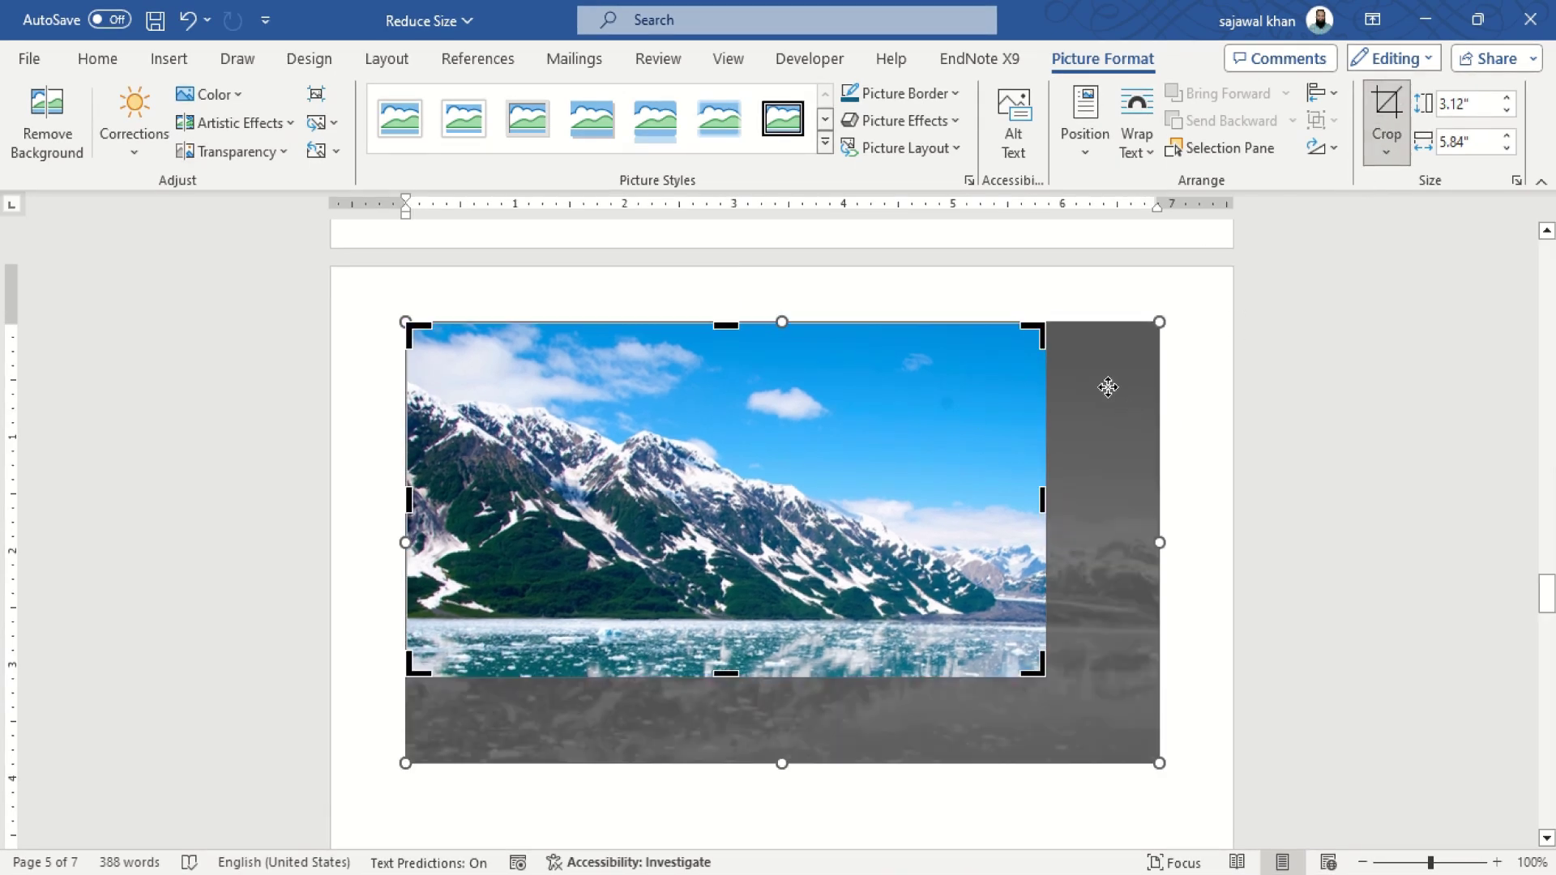
{"action": "left_click", "coordinate": [1125, 443]}
{"action": "key", "text": "ctrl+s"}
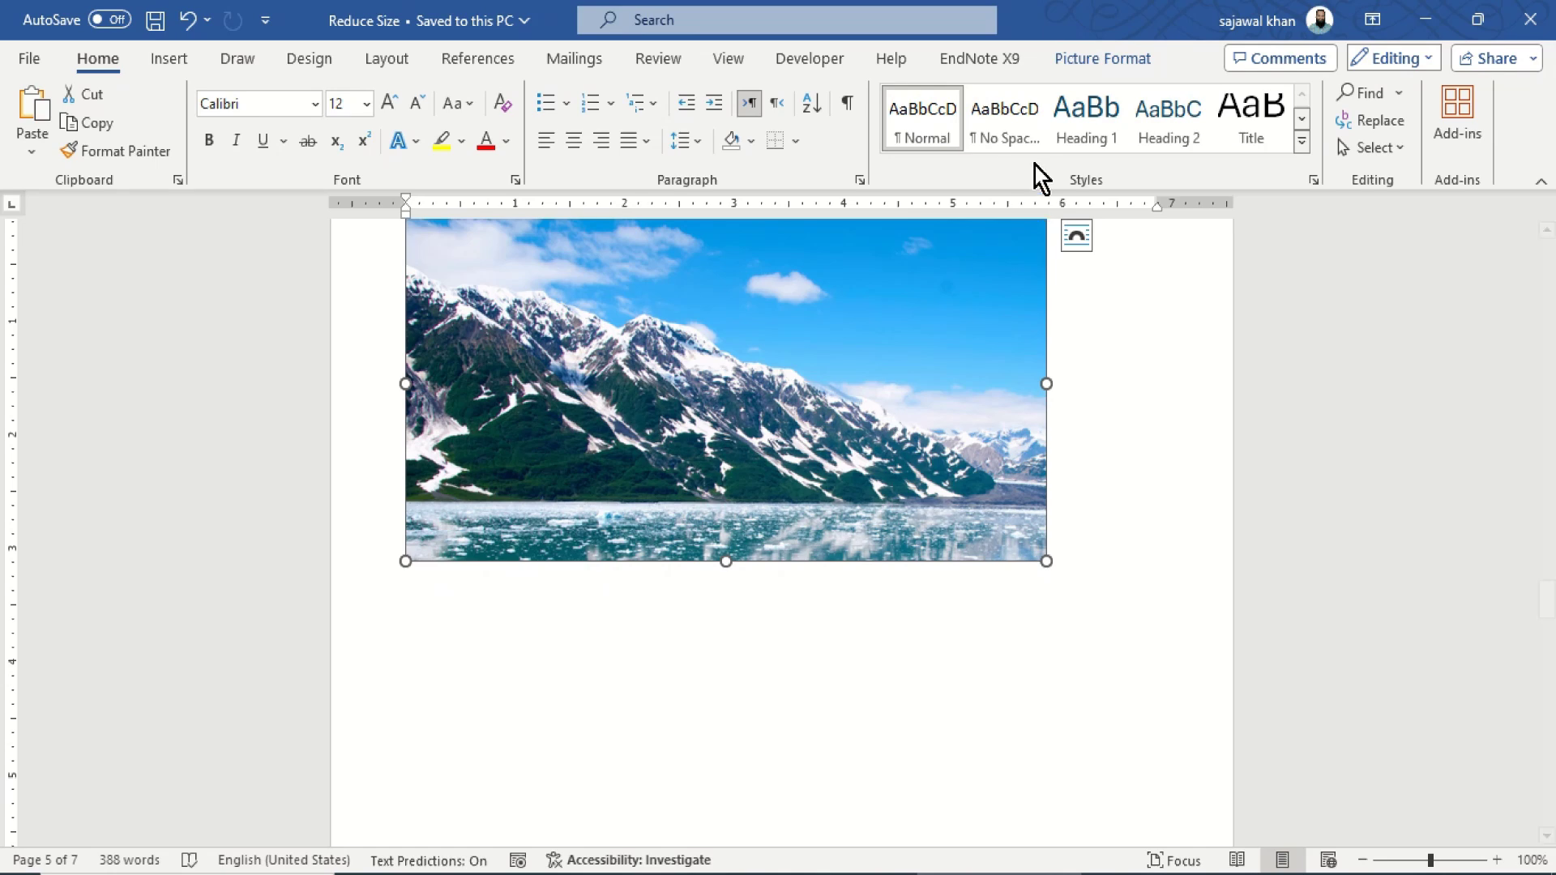
{"action": "left_click", "coordinate": [1091, 59]}
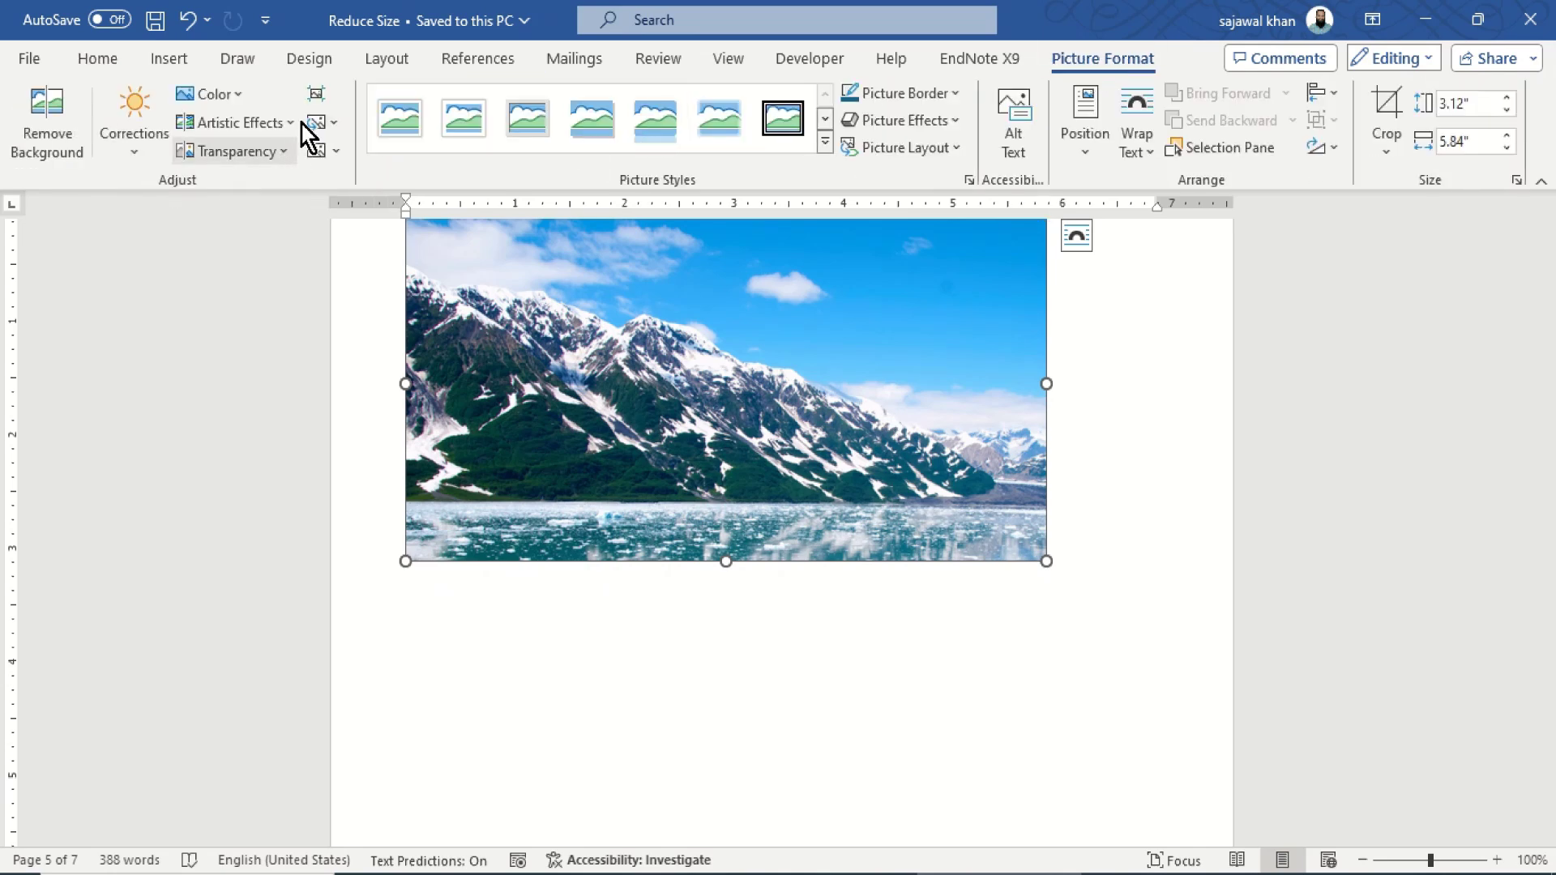
- Compress every picture in the document at Print (220 ppi) with cropped areas deleted
{"action": "left_click", "coordinate": [321, 95]}
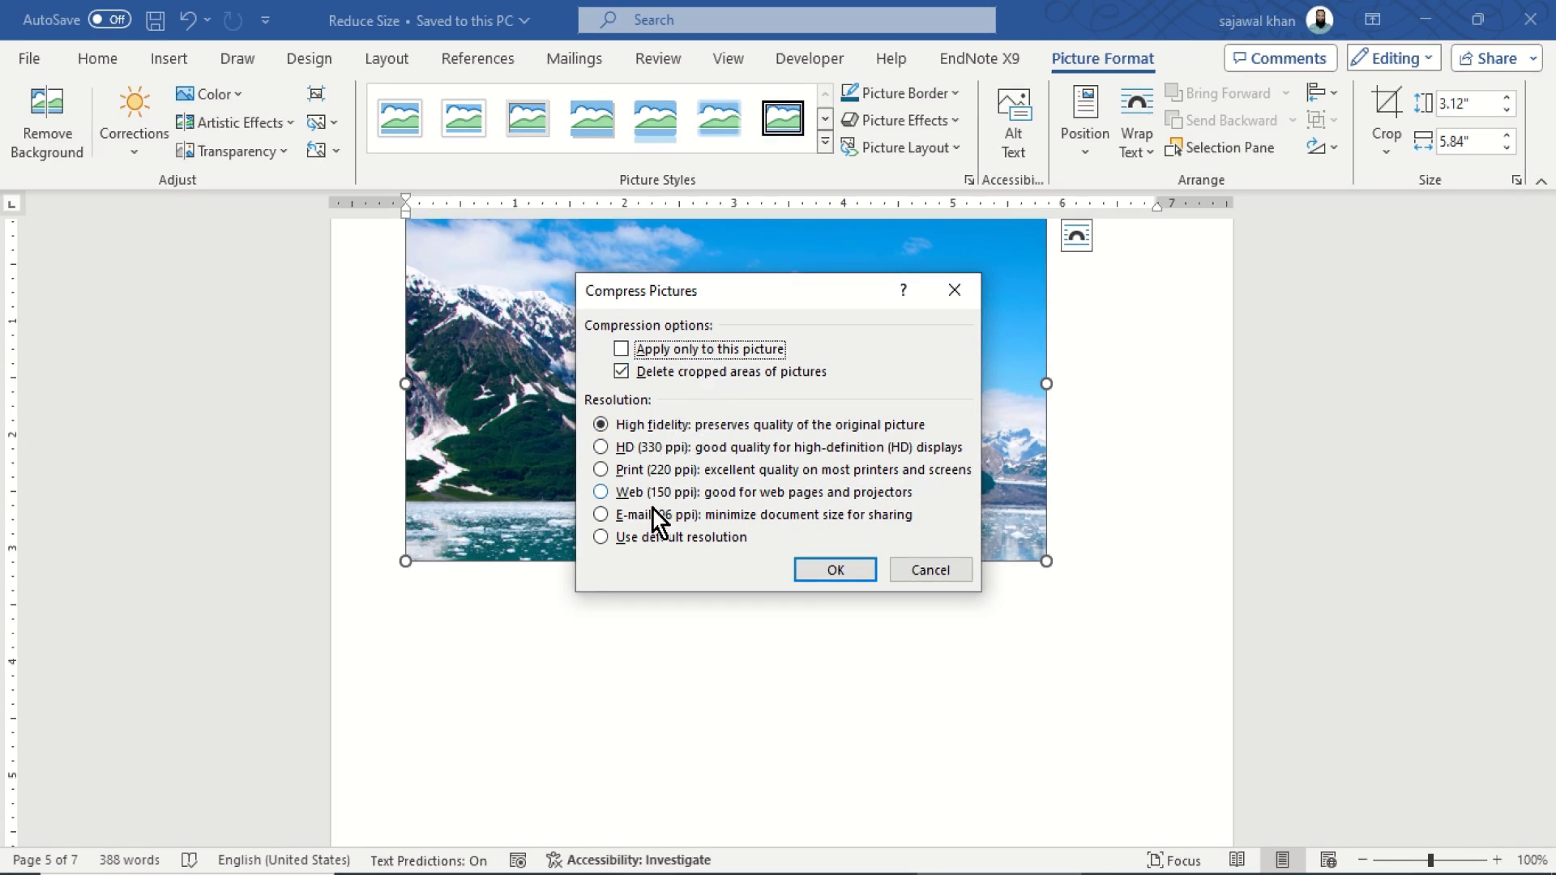
{"action": "left_click", "coordinate": [648, 539]}
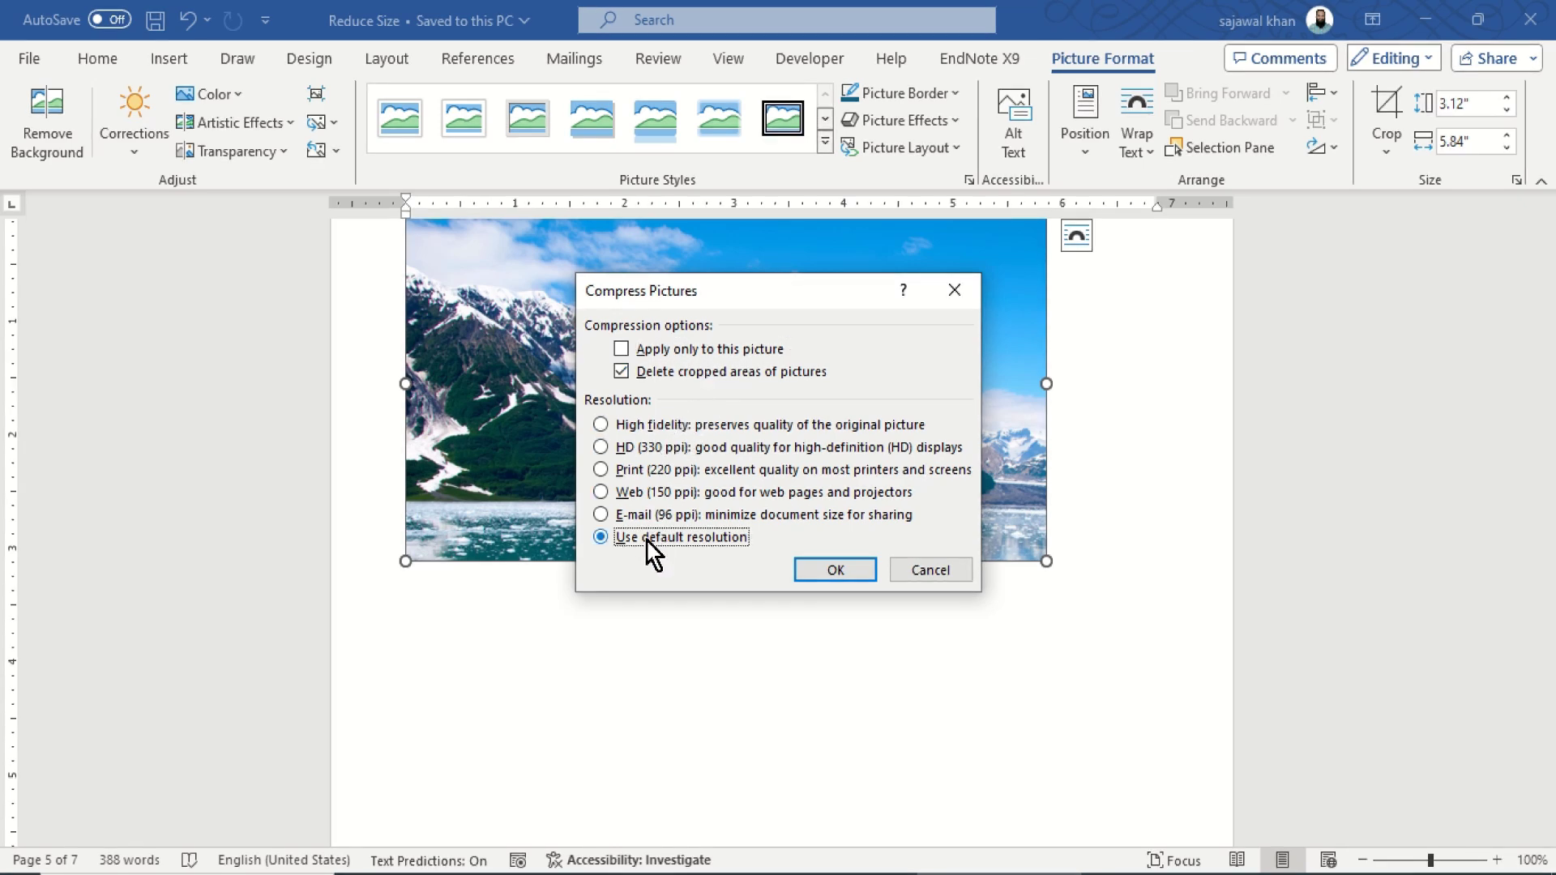
{"action": "left_click", "coordinate": [808, 570]}
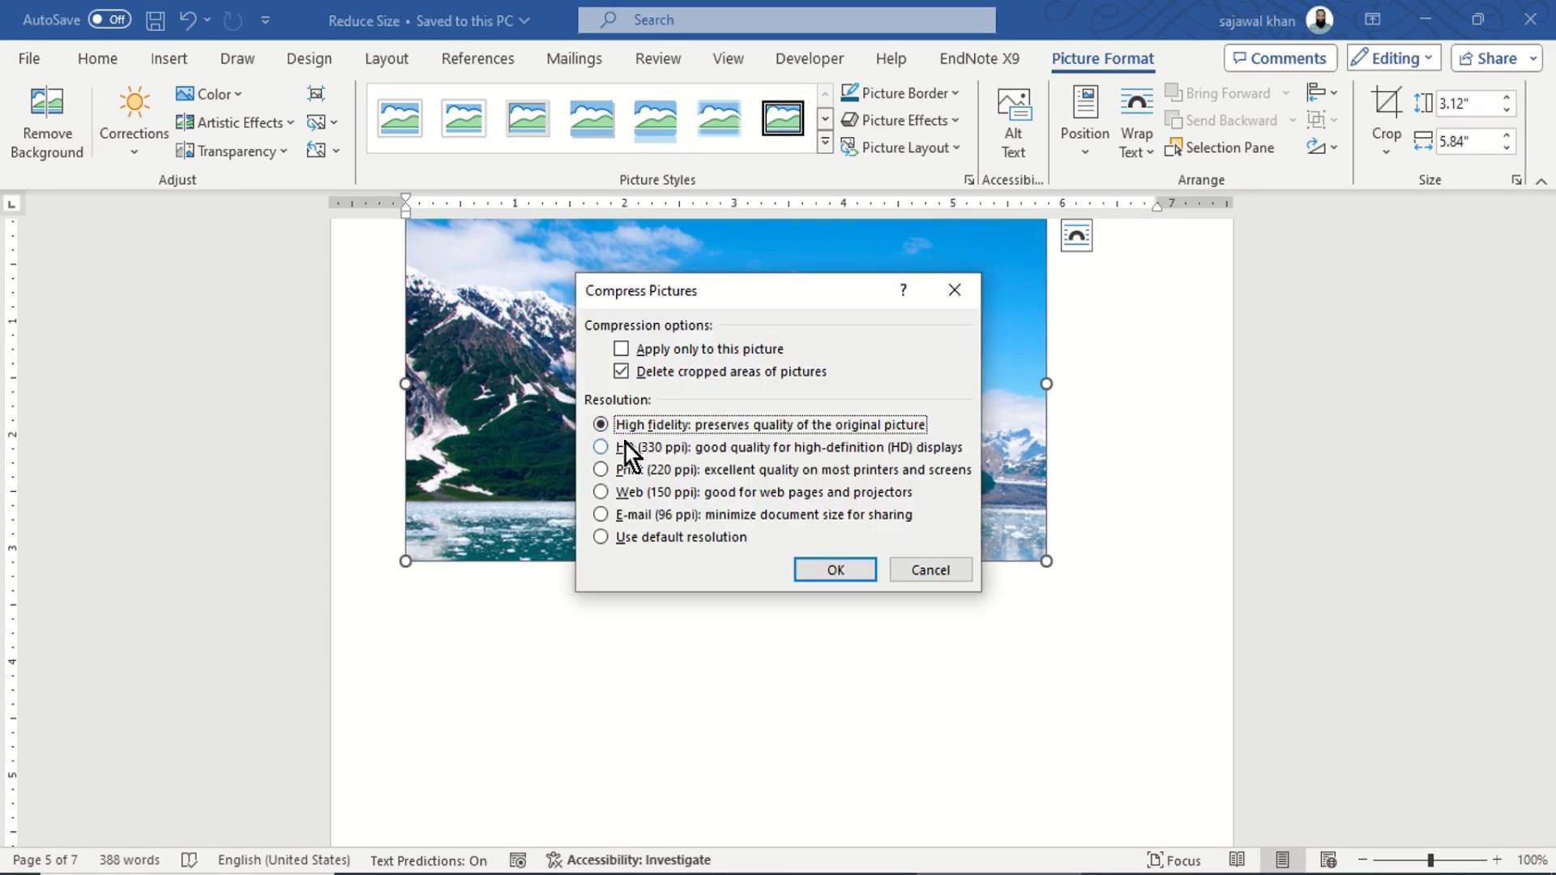
{"action": "left_click", "coordinate": [626, 445]}
{"action": "left_click", "coordinate": [626, 471]}
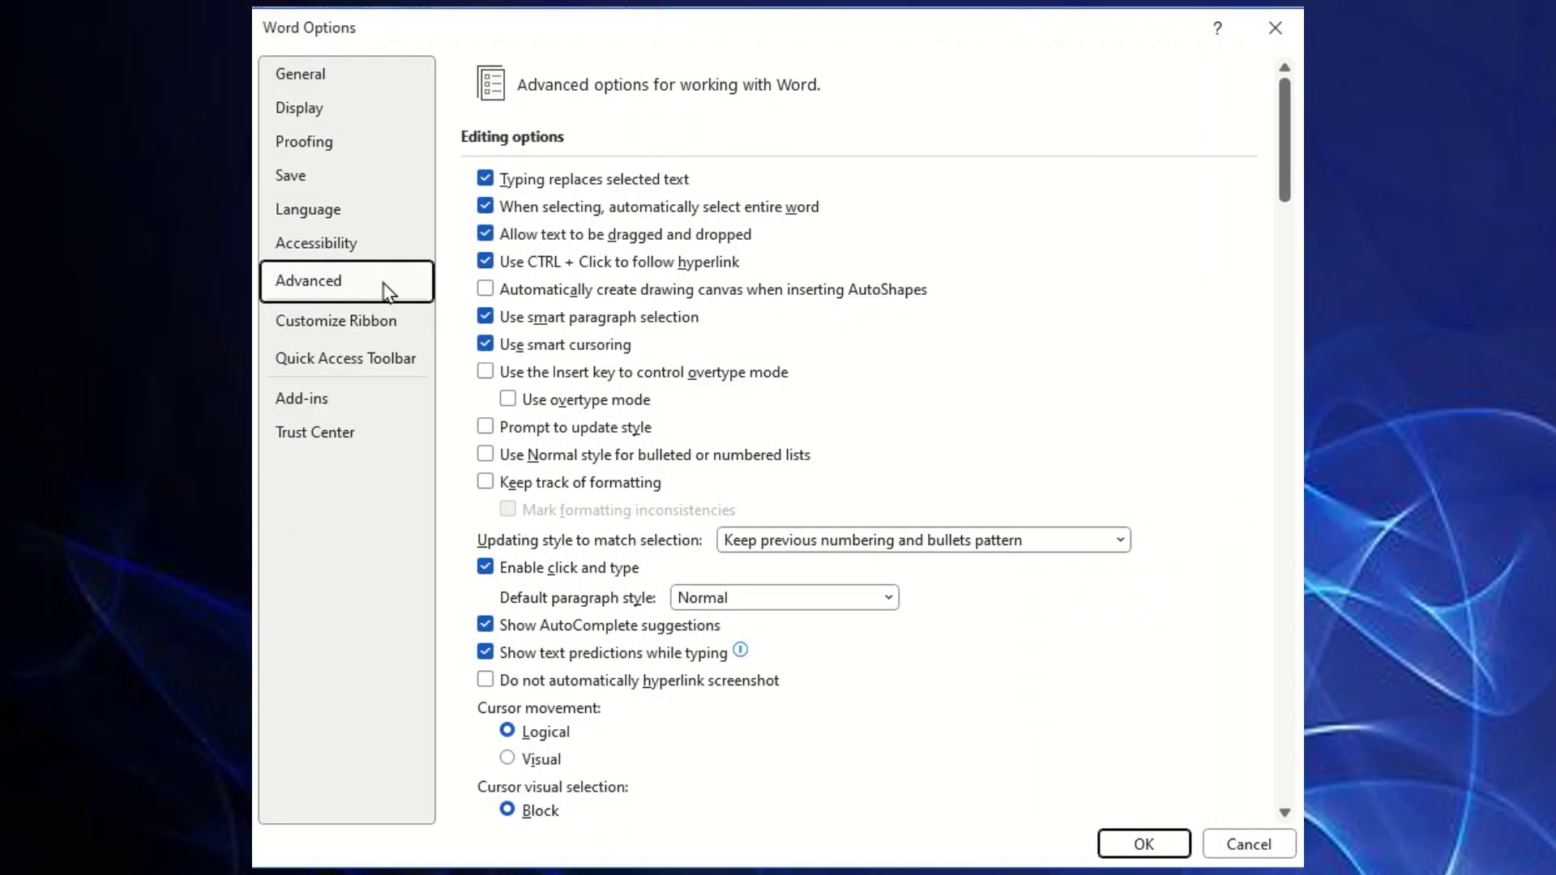
- Set Default resolution under Image Size and Quality to 96 ppi in the Advanced options
{"action": "scroll", "coordinate": [1011, 496], "scroll_direction": "down", "scroll_amount": 10}
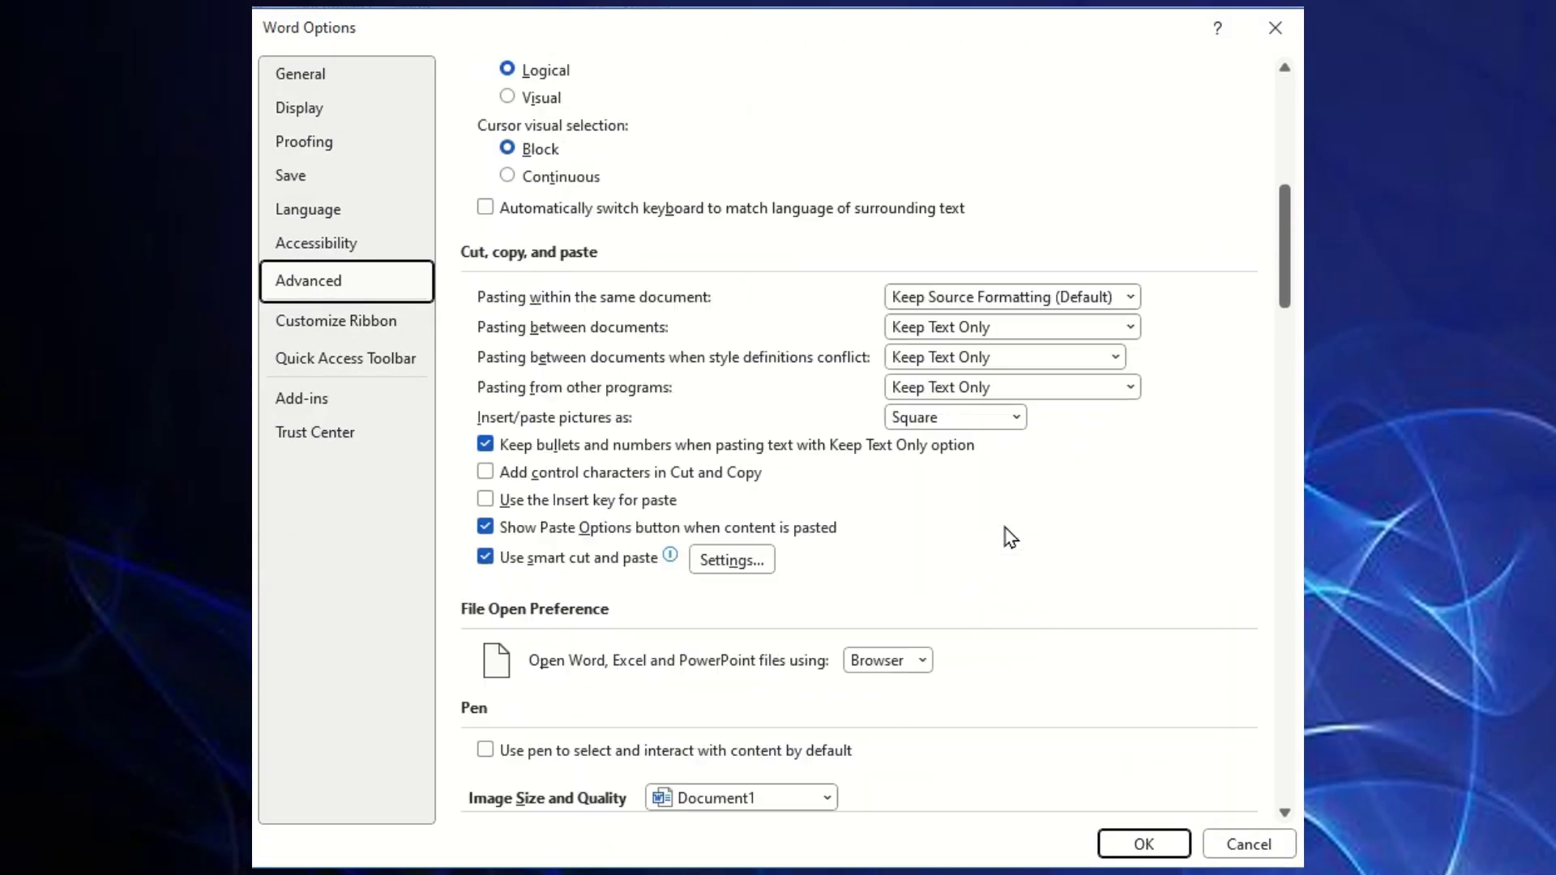
{"action": "scroll", "coordinate": [1010, 538], "scroll_direction": "down", "scroll_amount": 4}
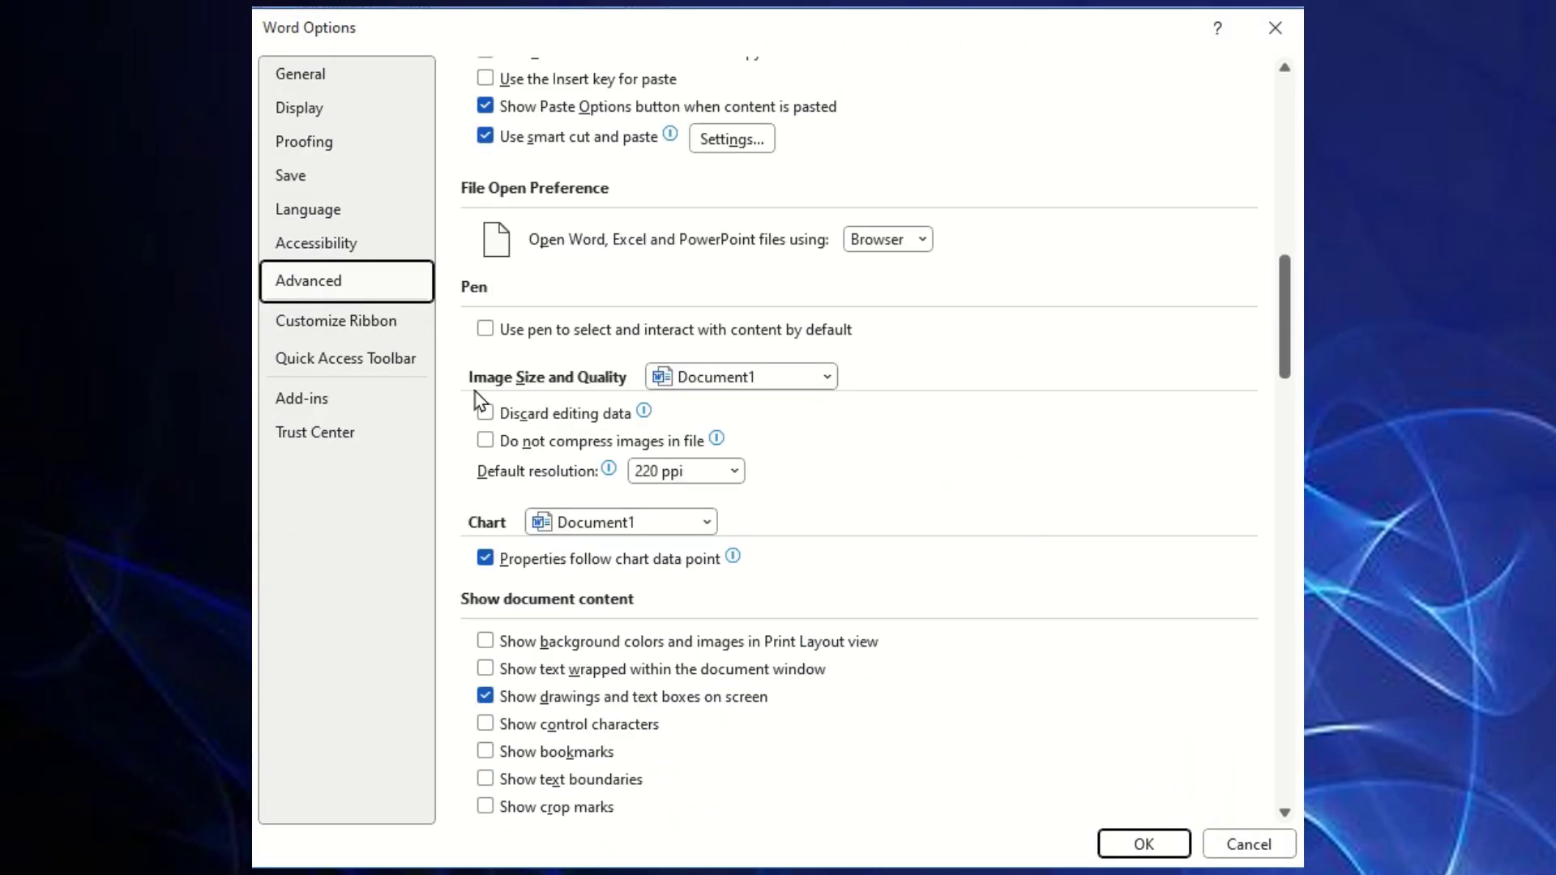
{"action": "left_click", "coordinate": [734, 474]}
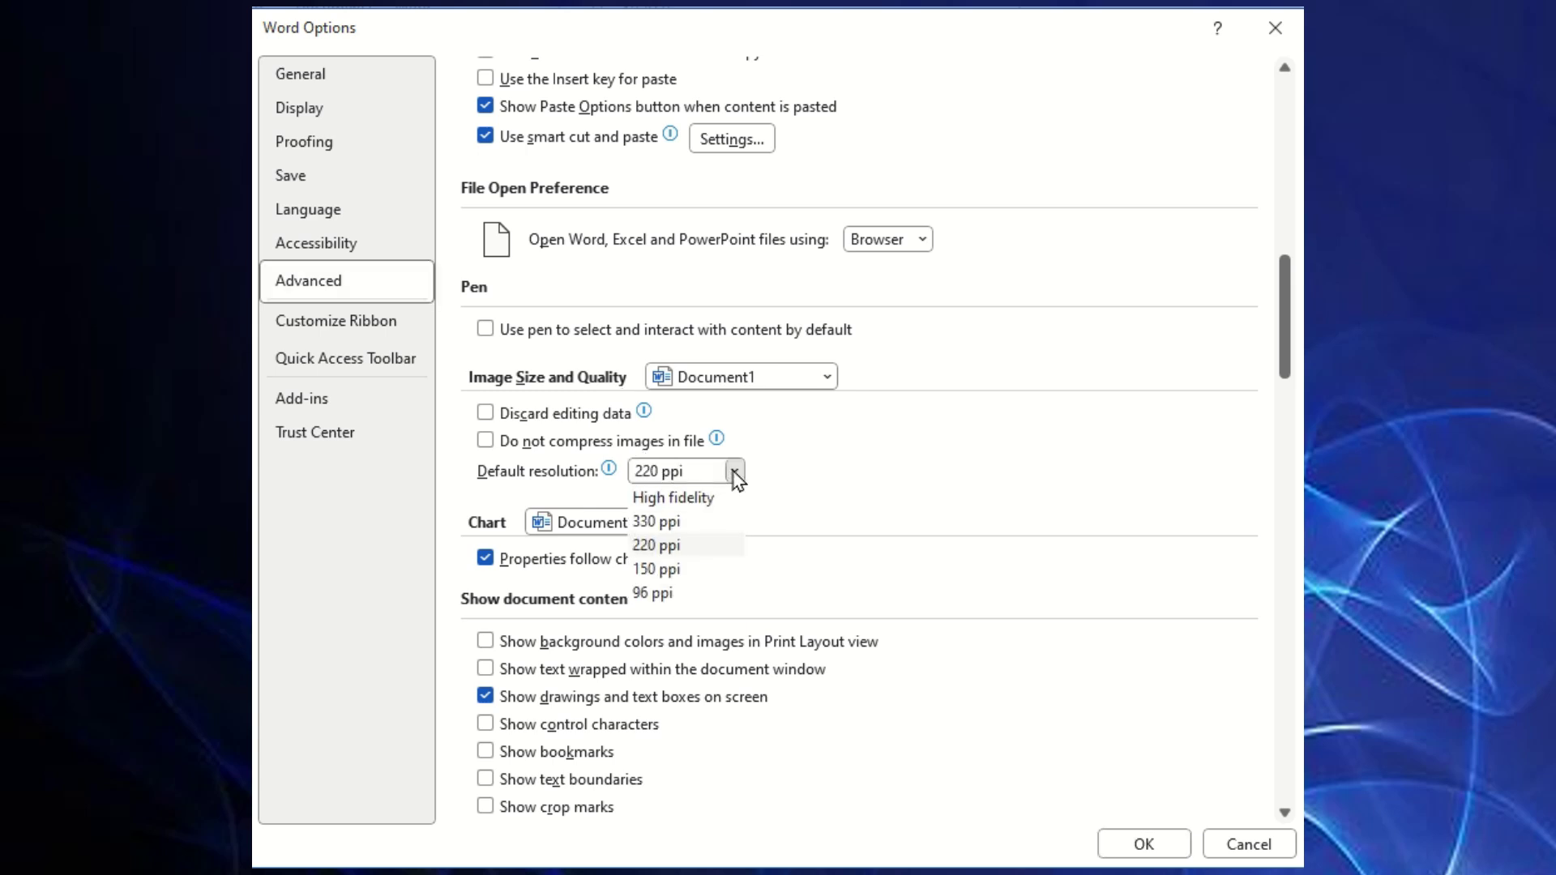
{"action": "left_click", "coordinate": [687, 595]}
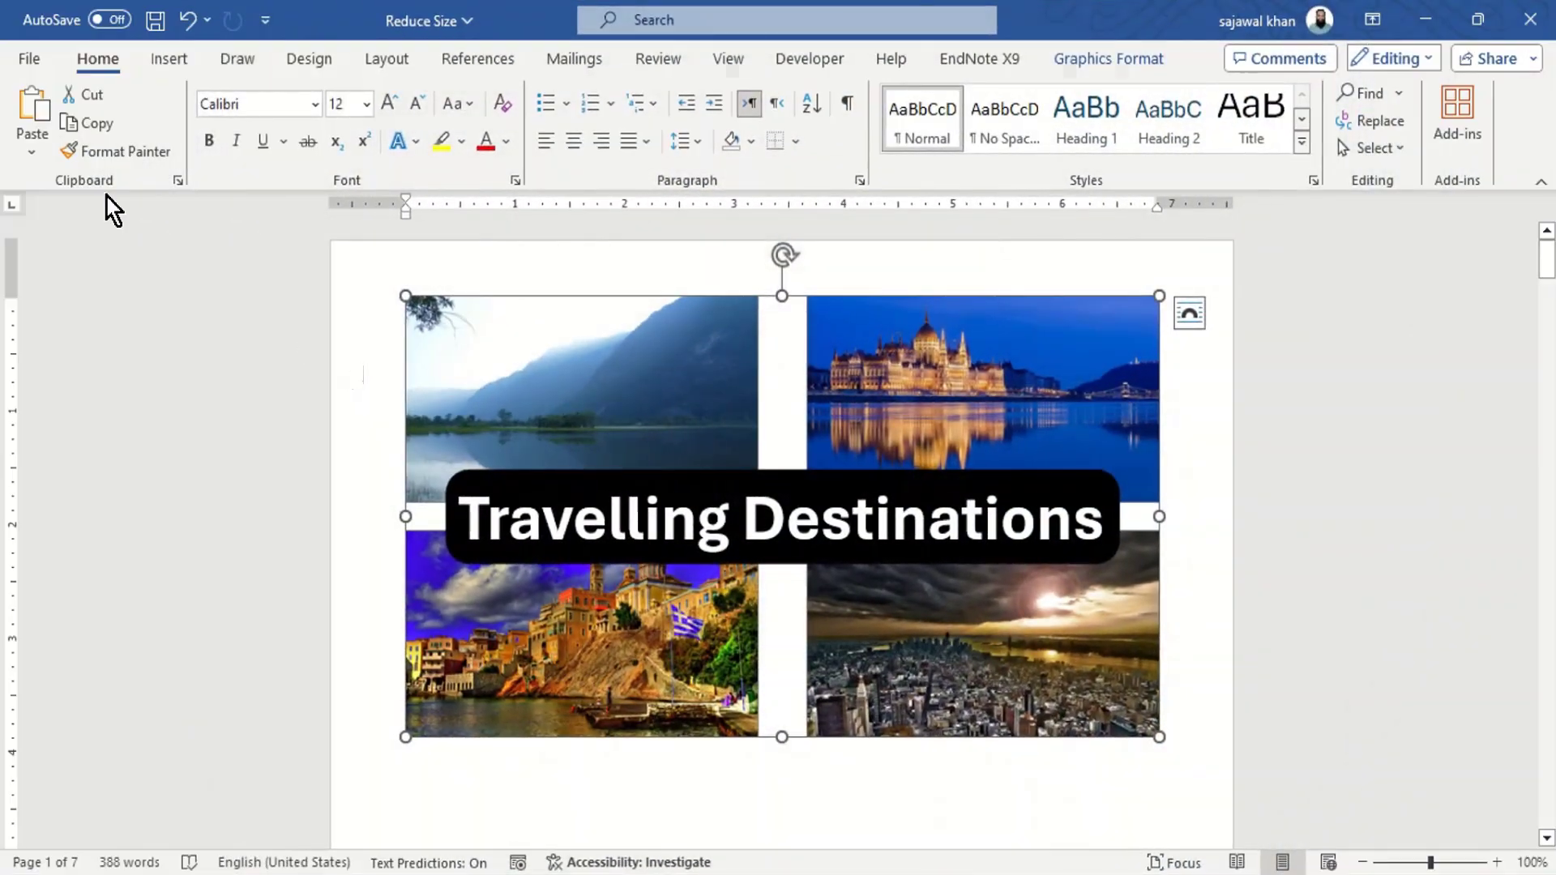
- Turn on Discard editing data in Advanced options, leaving Do not compress images unchecked
{"action": "left_click", "coordinate": [21, 64]}
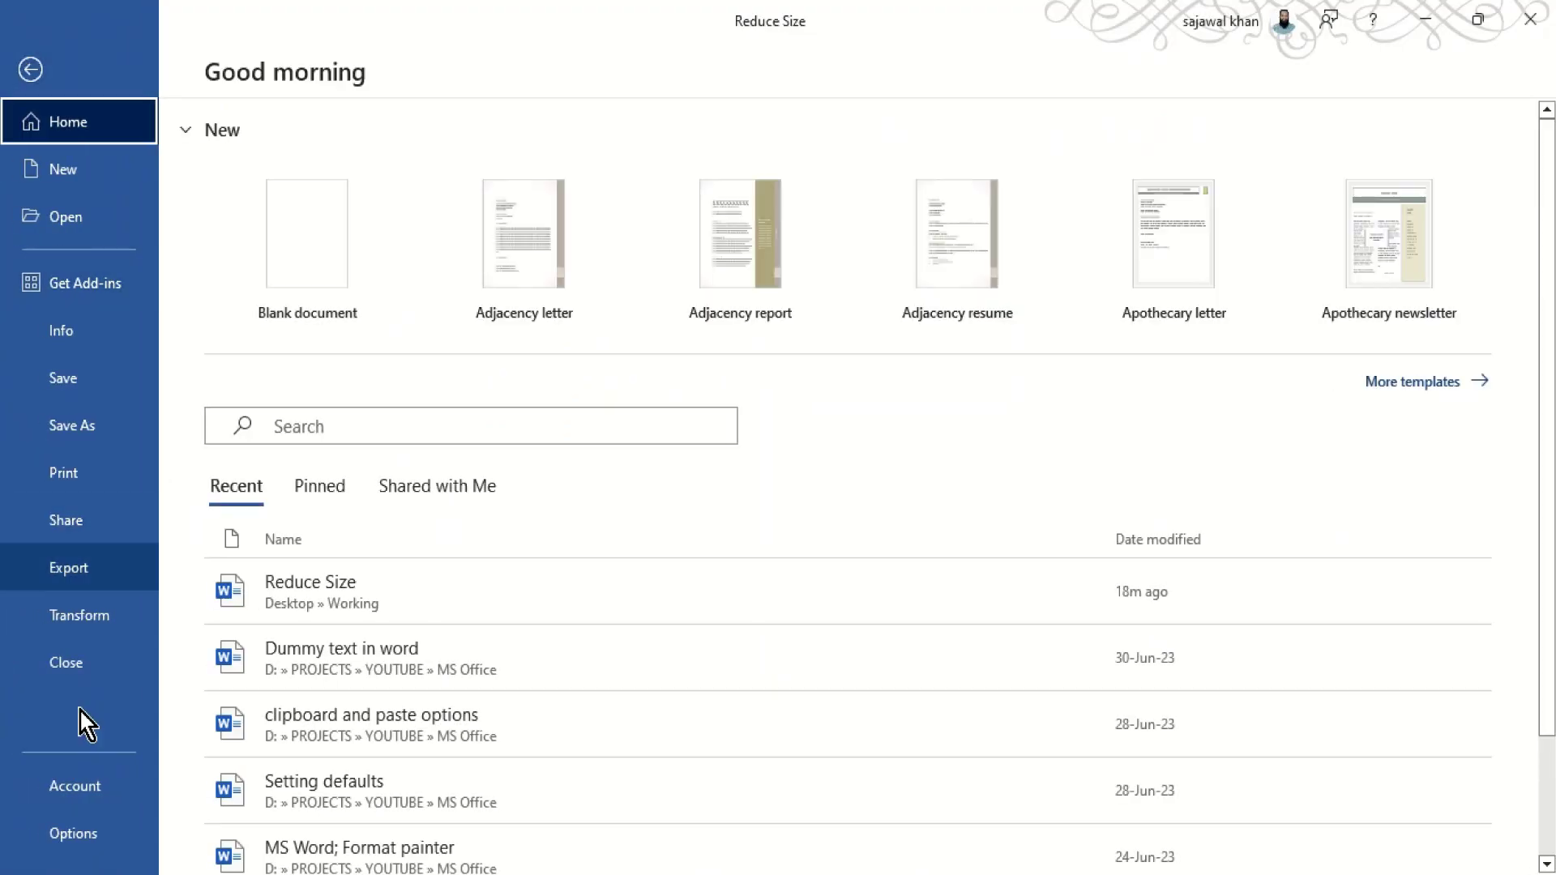
{"action": "left_click", "coordinate": [88, 819]}
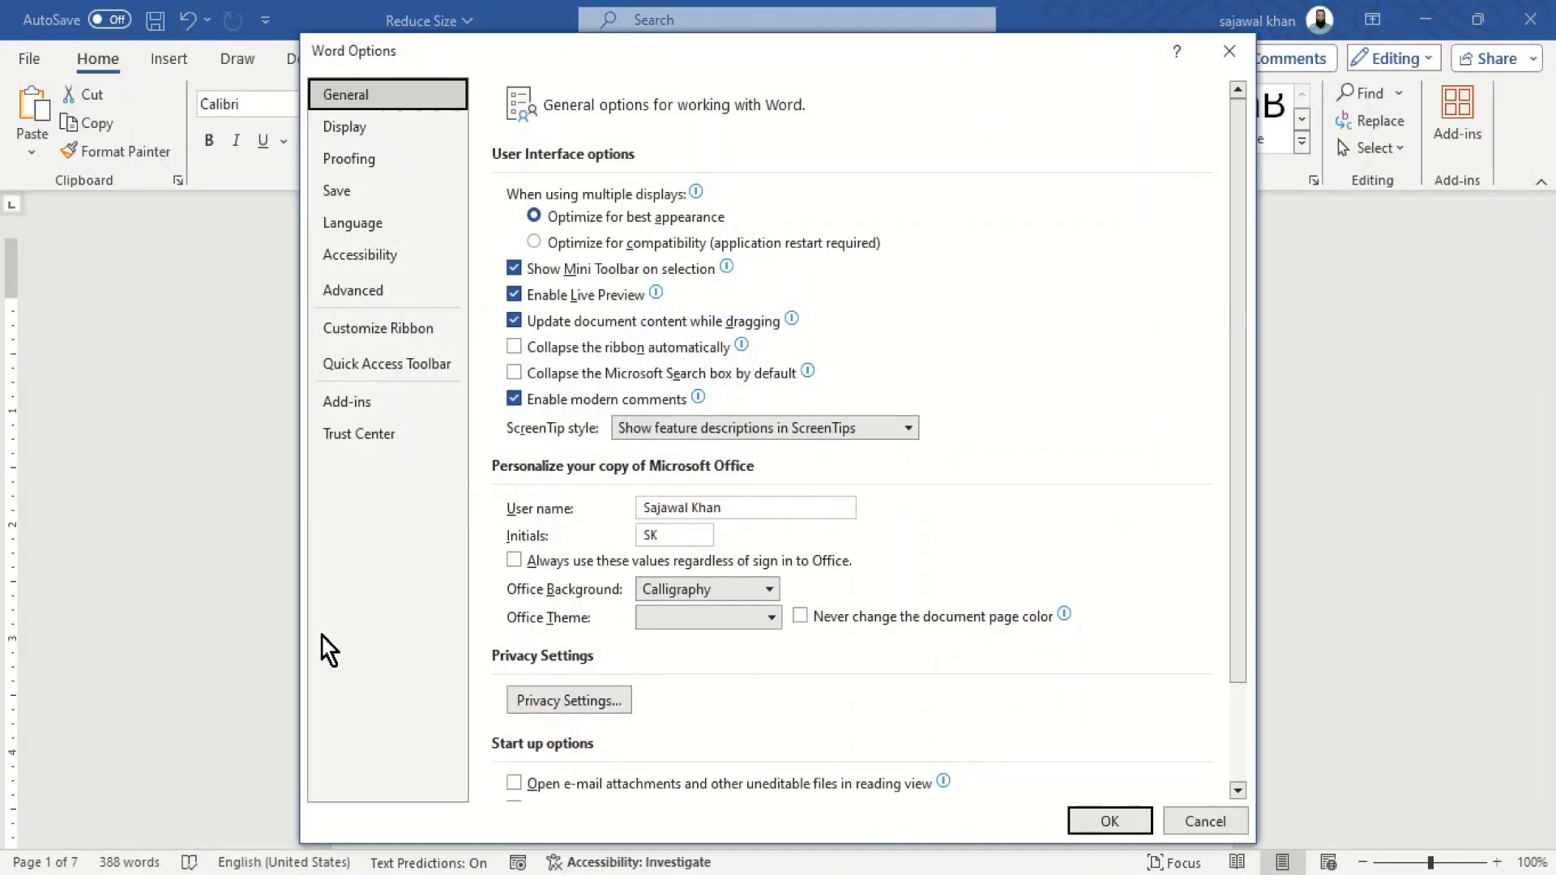
{"action": "left_click", "coordinate": [377, 303]}
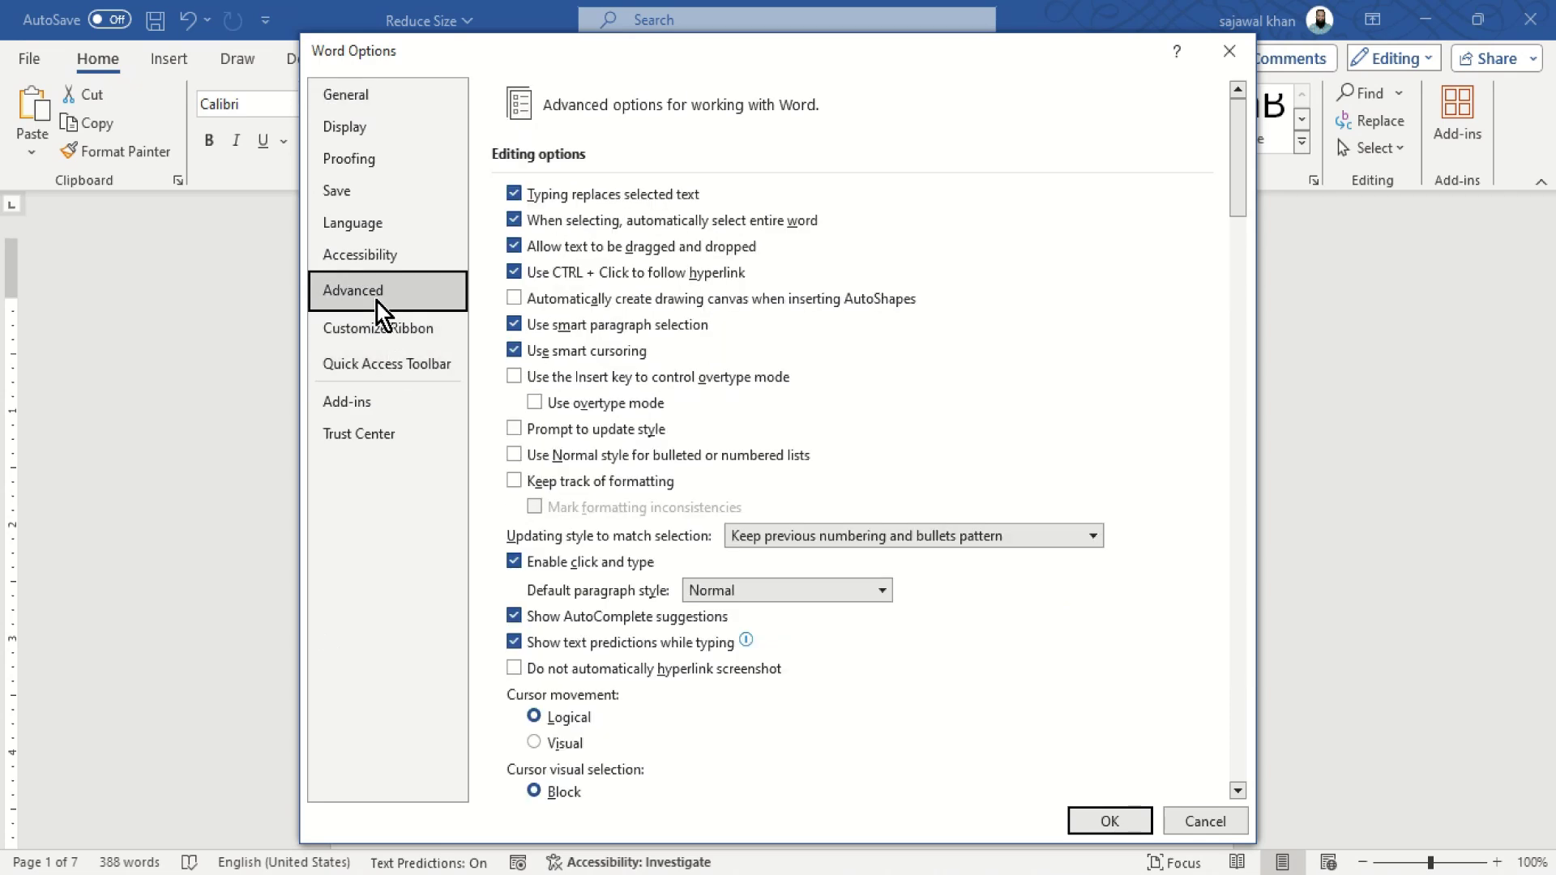
{"action": "left_click_drag", "start_coordinate": [1239, 182], "coordinate": [1245, 363]}
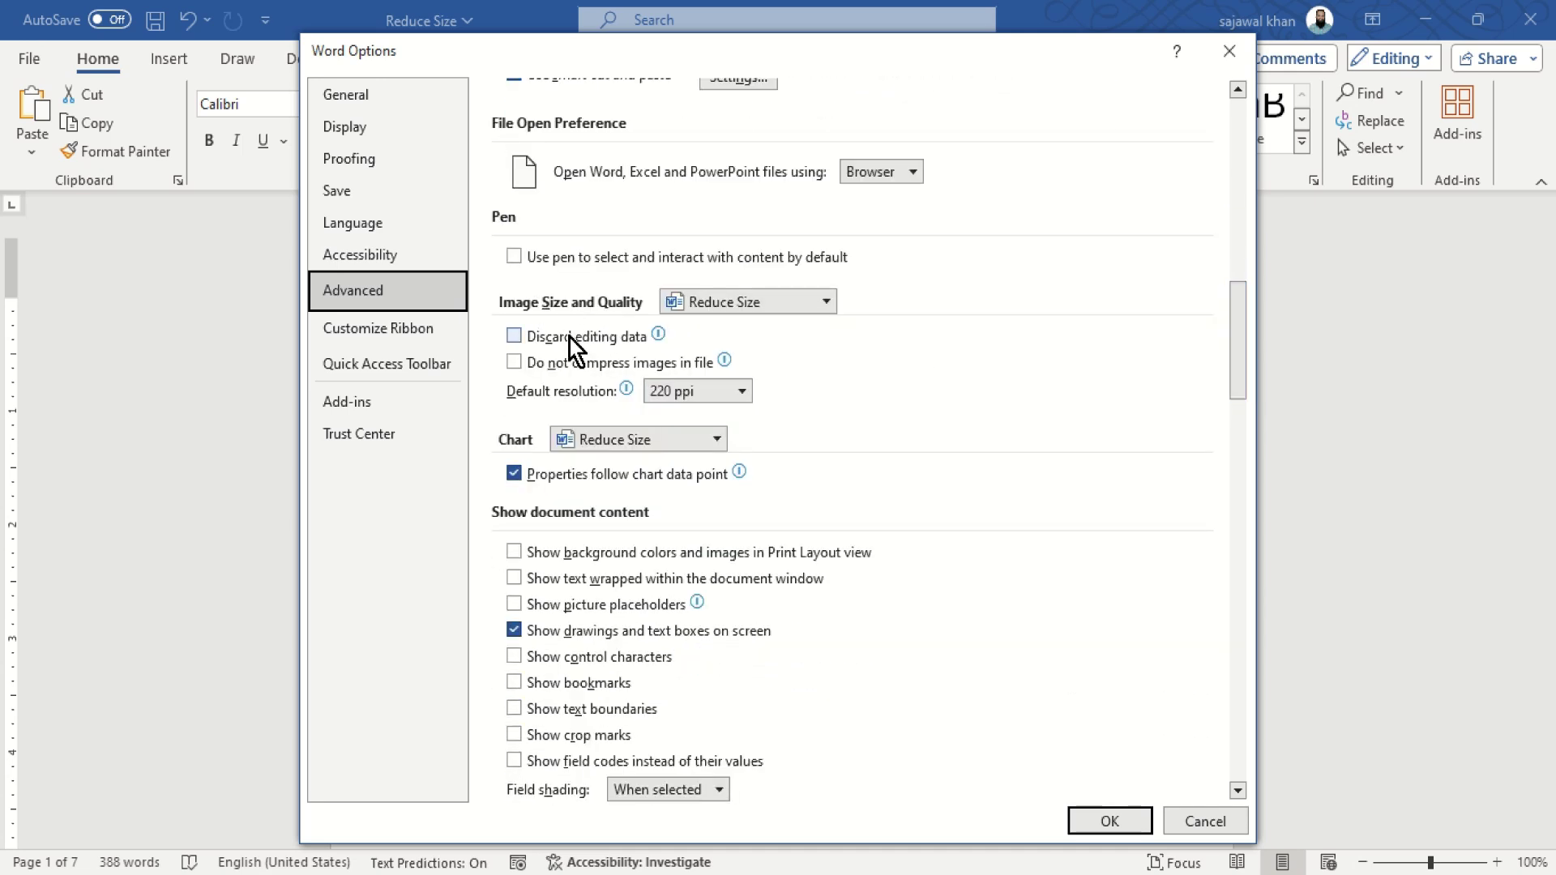
{"action": "left_click", "coordinate": [519, 337]}
{"action": "left_click", "coordinate": [519, 365]}
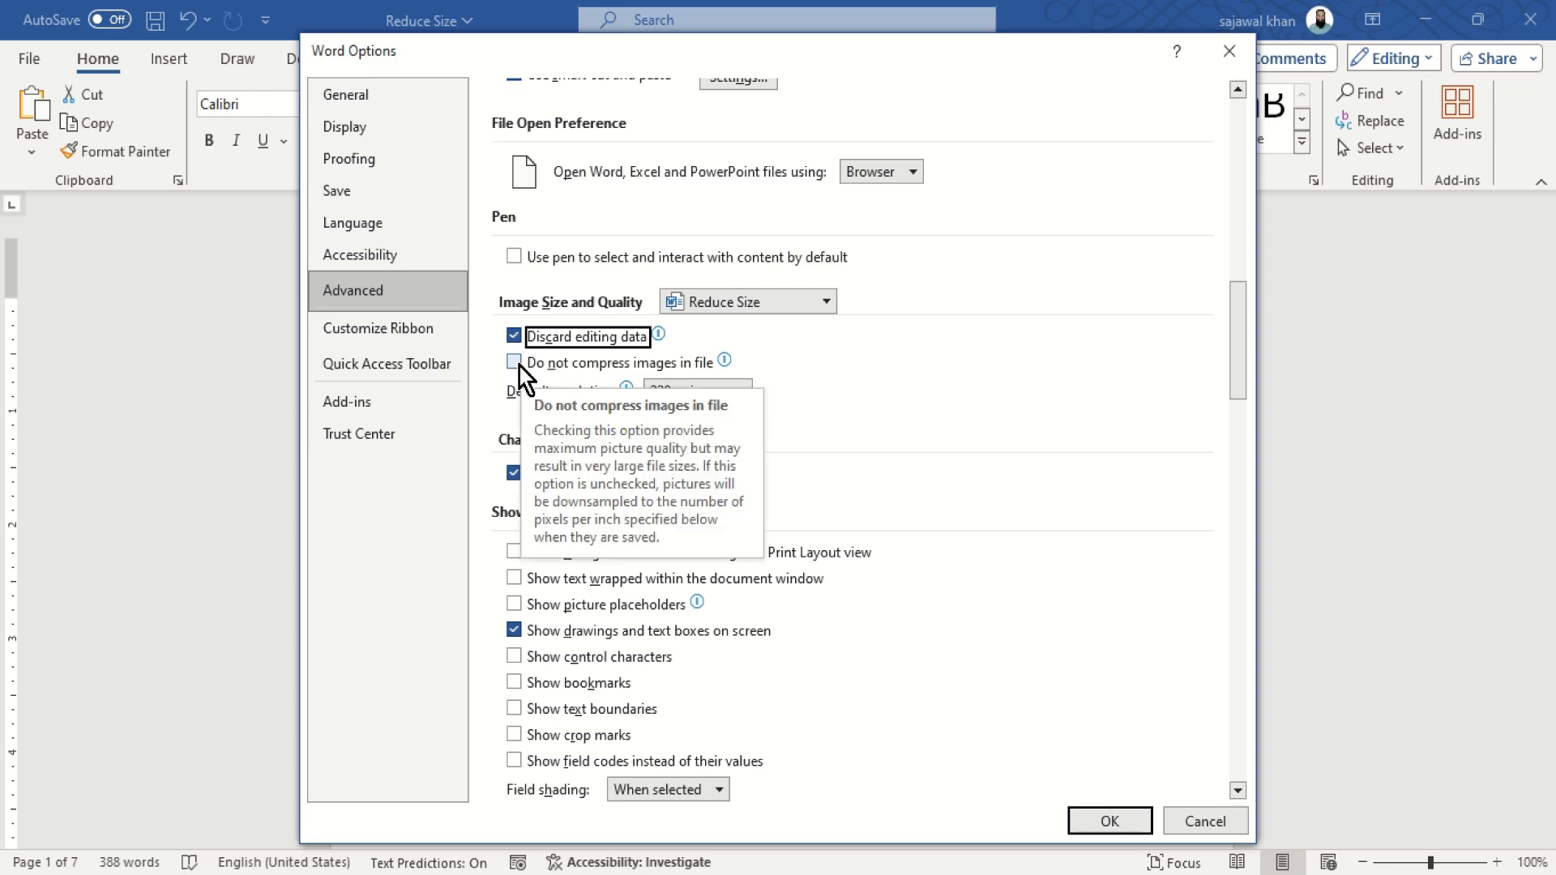
{"action": "left_click", "coordinate": [520, 365]}
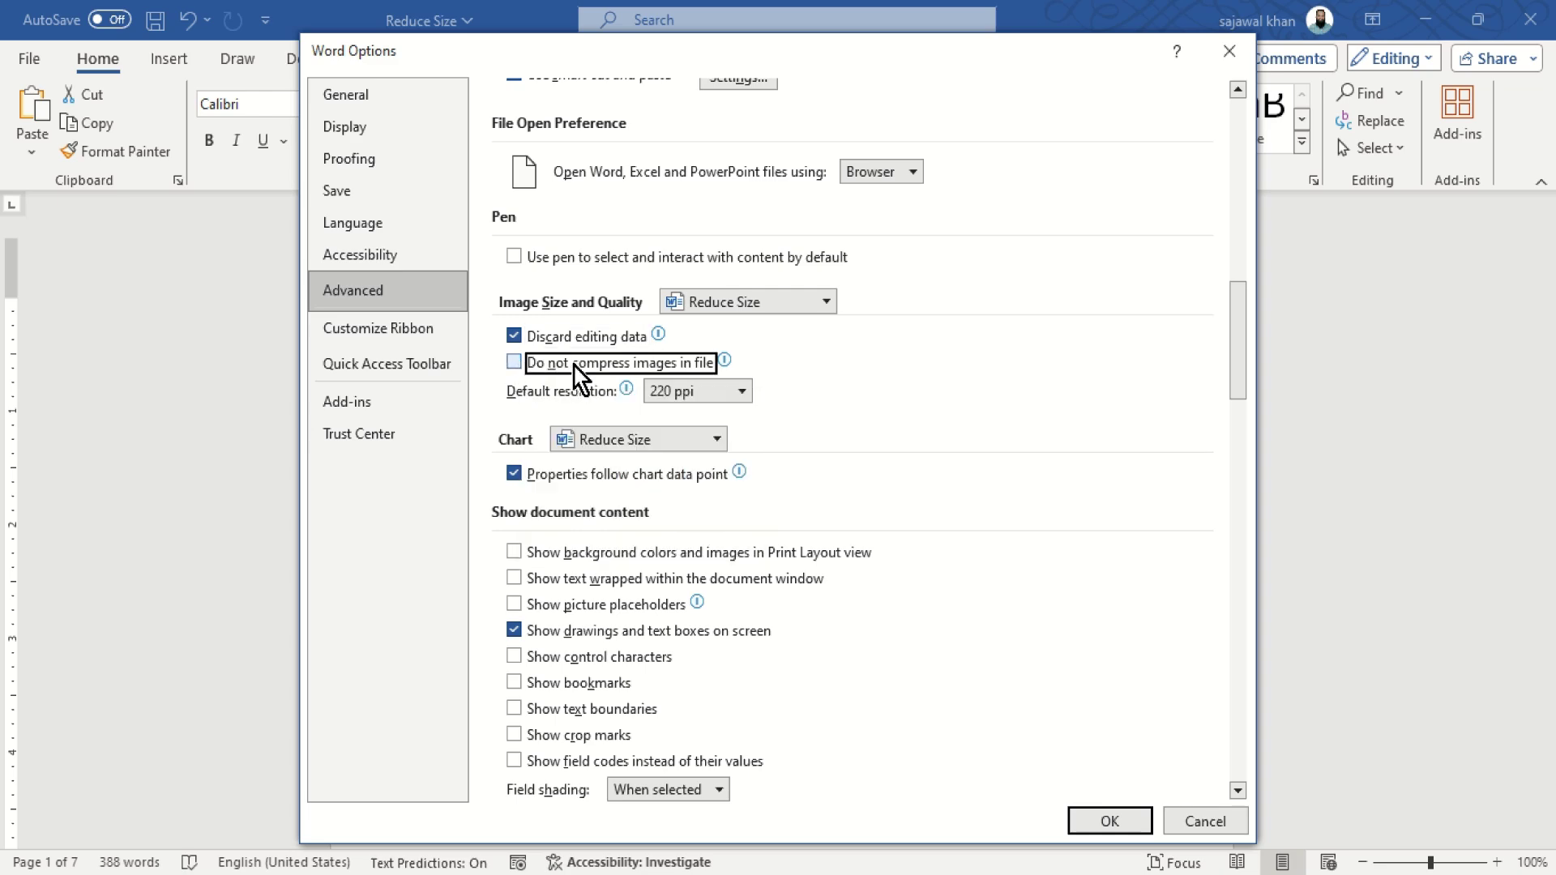
{"action": "left_click", "coordinate": [1093, 820]}
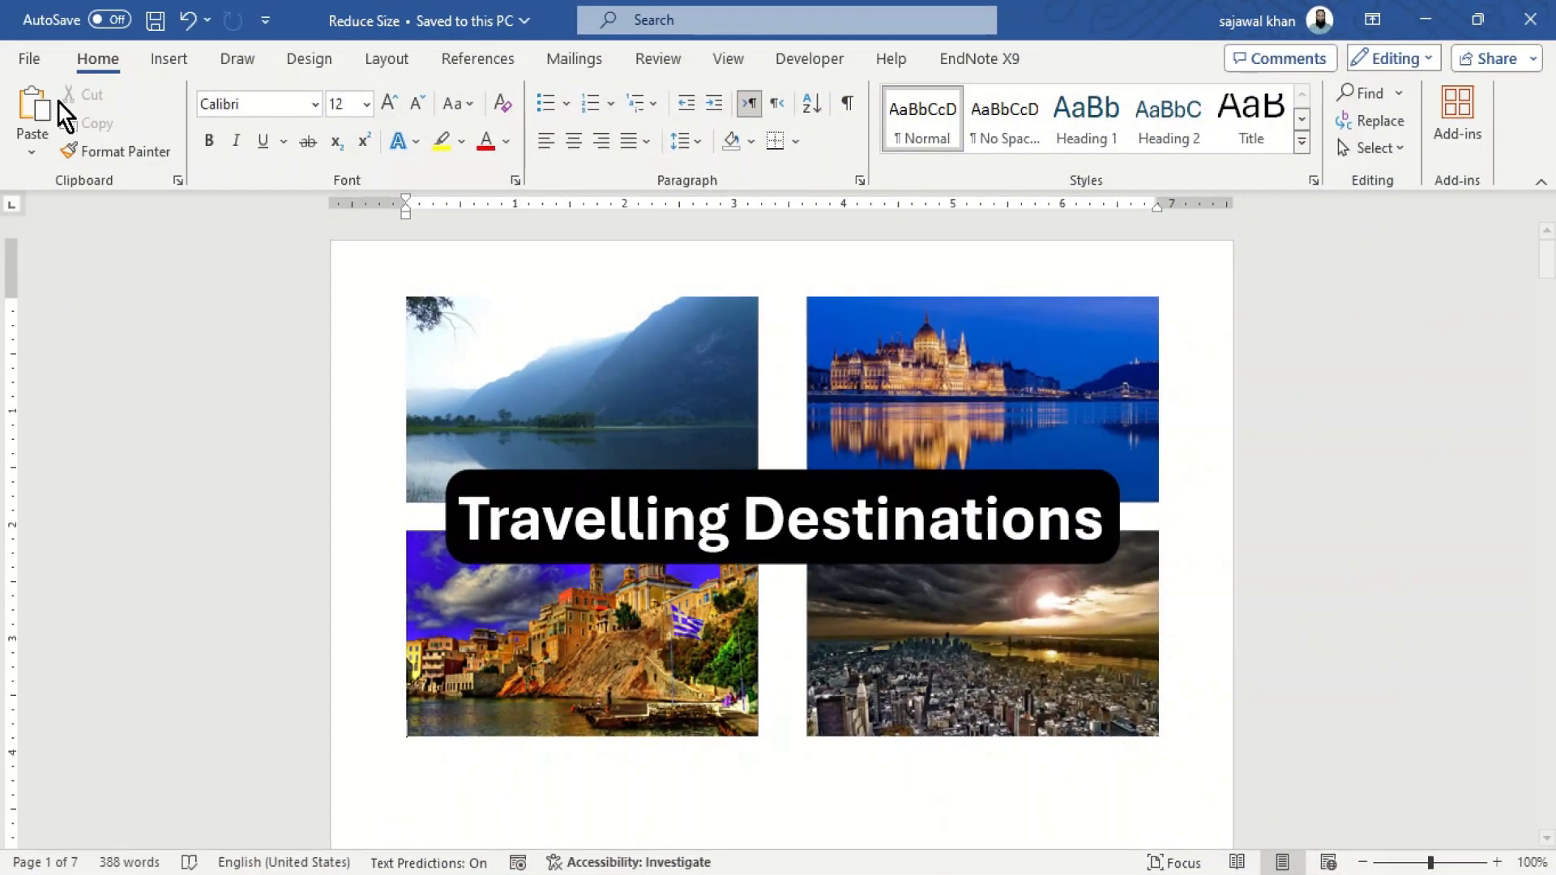
- Check Embed fonts and Embed only the characters used; uncheck Do not embed common system fonts
{"action": "left_click", "coordinate": [28, 61]}
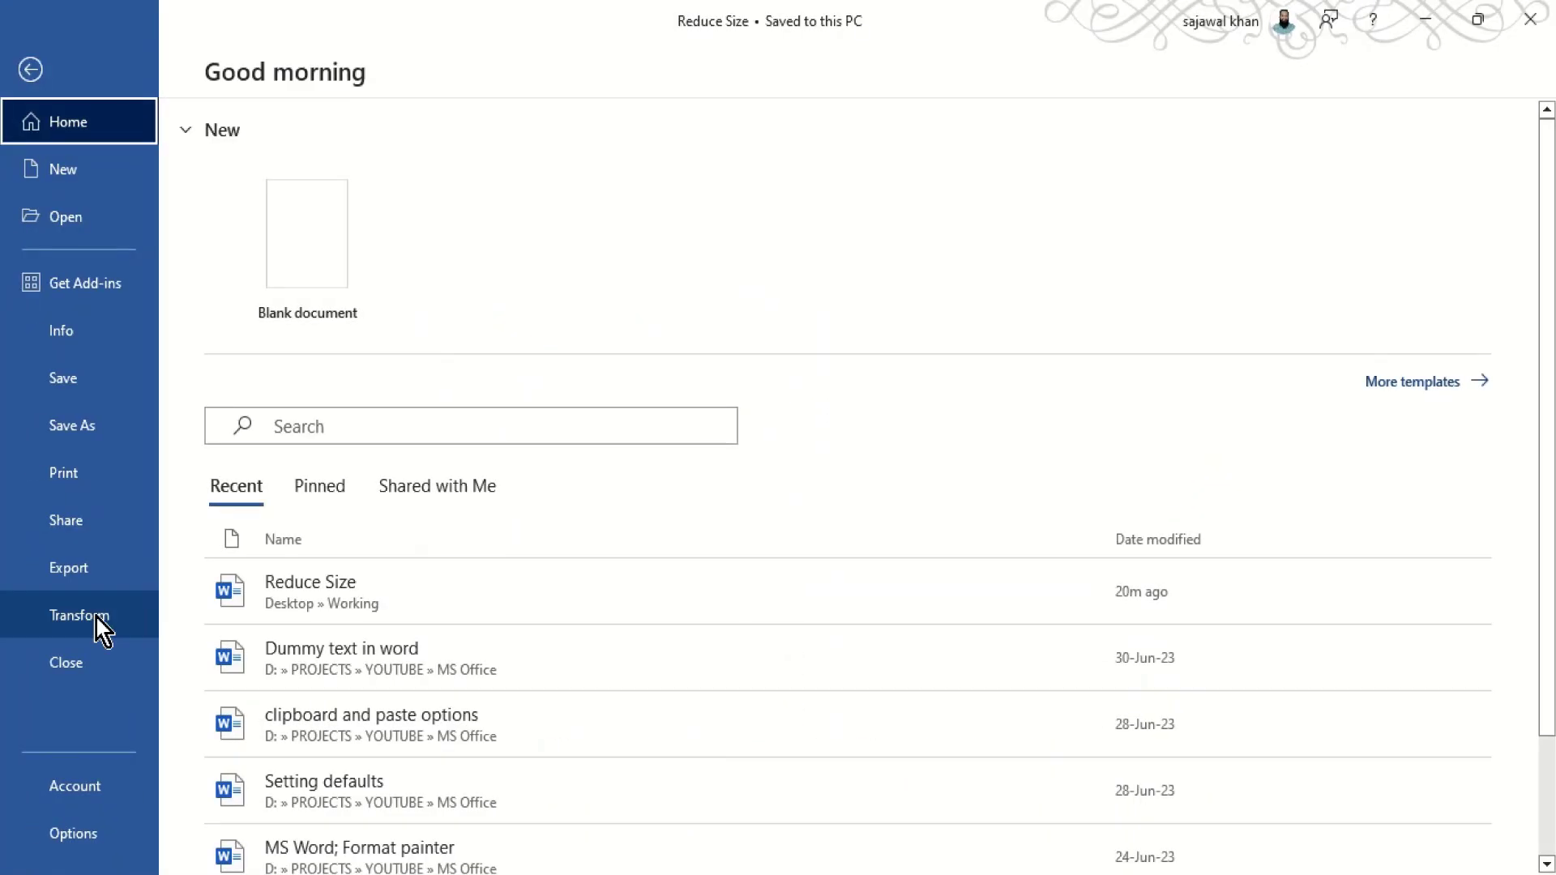
{"action": "left_click", "coordinate": [85, 829]}
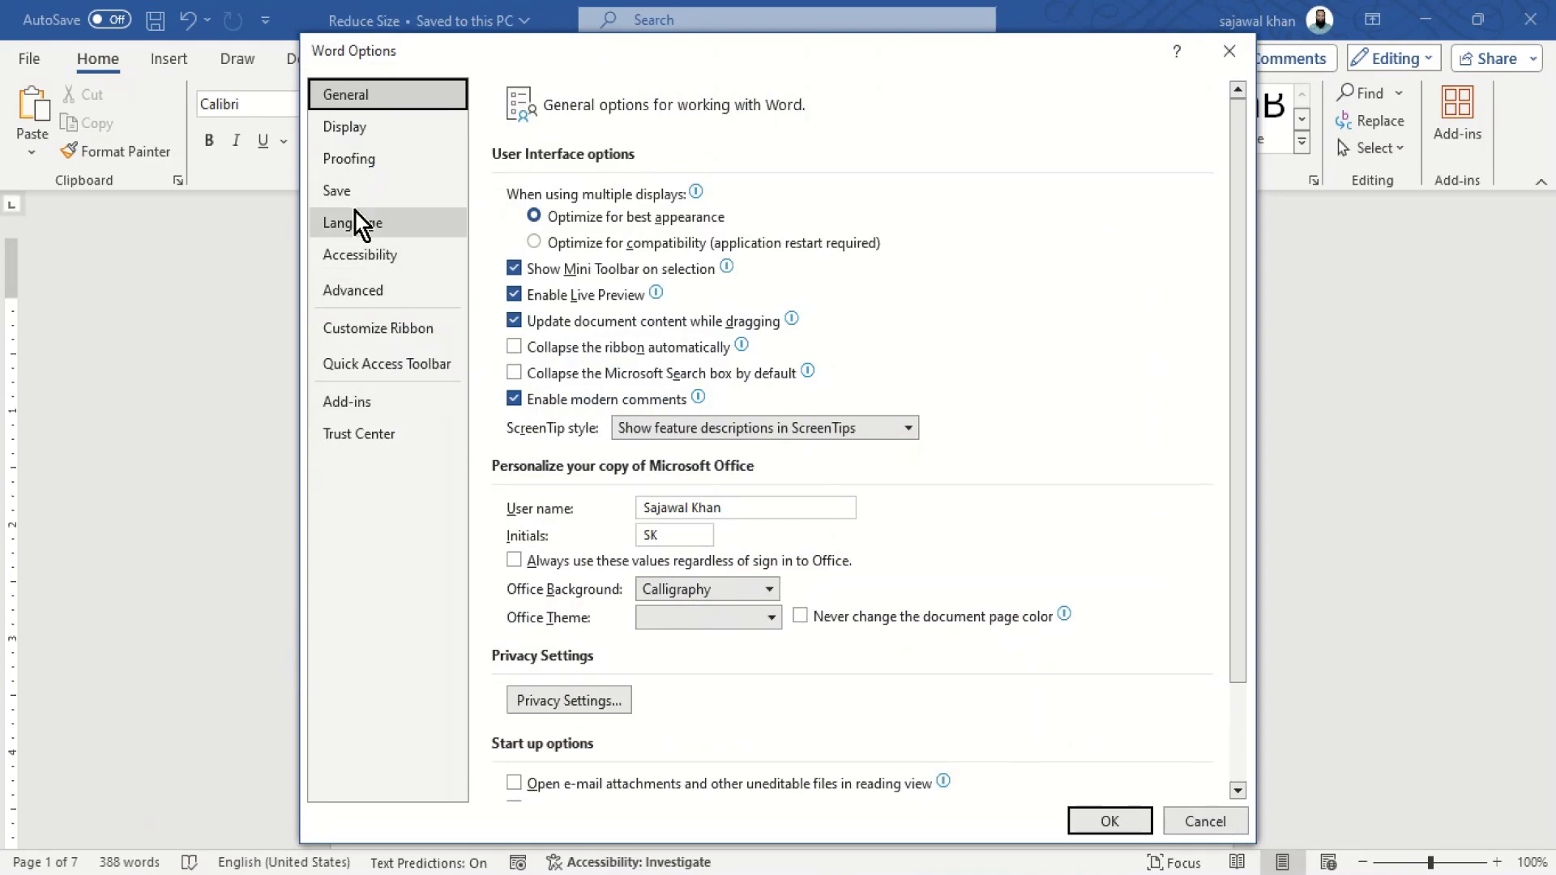
{"action": "left_click", "coordinate": [351, 196]}
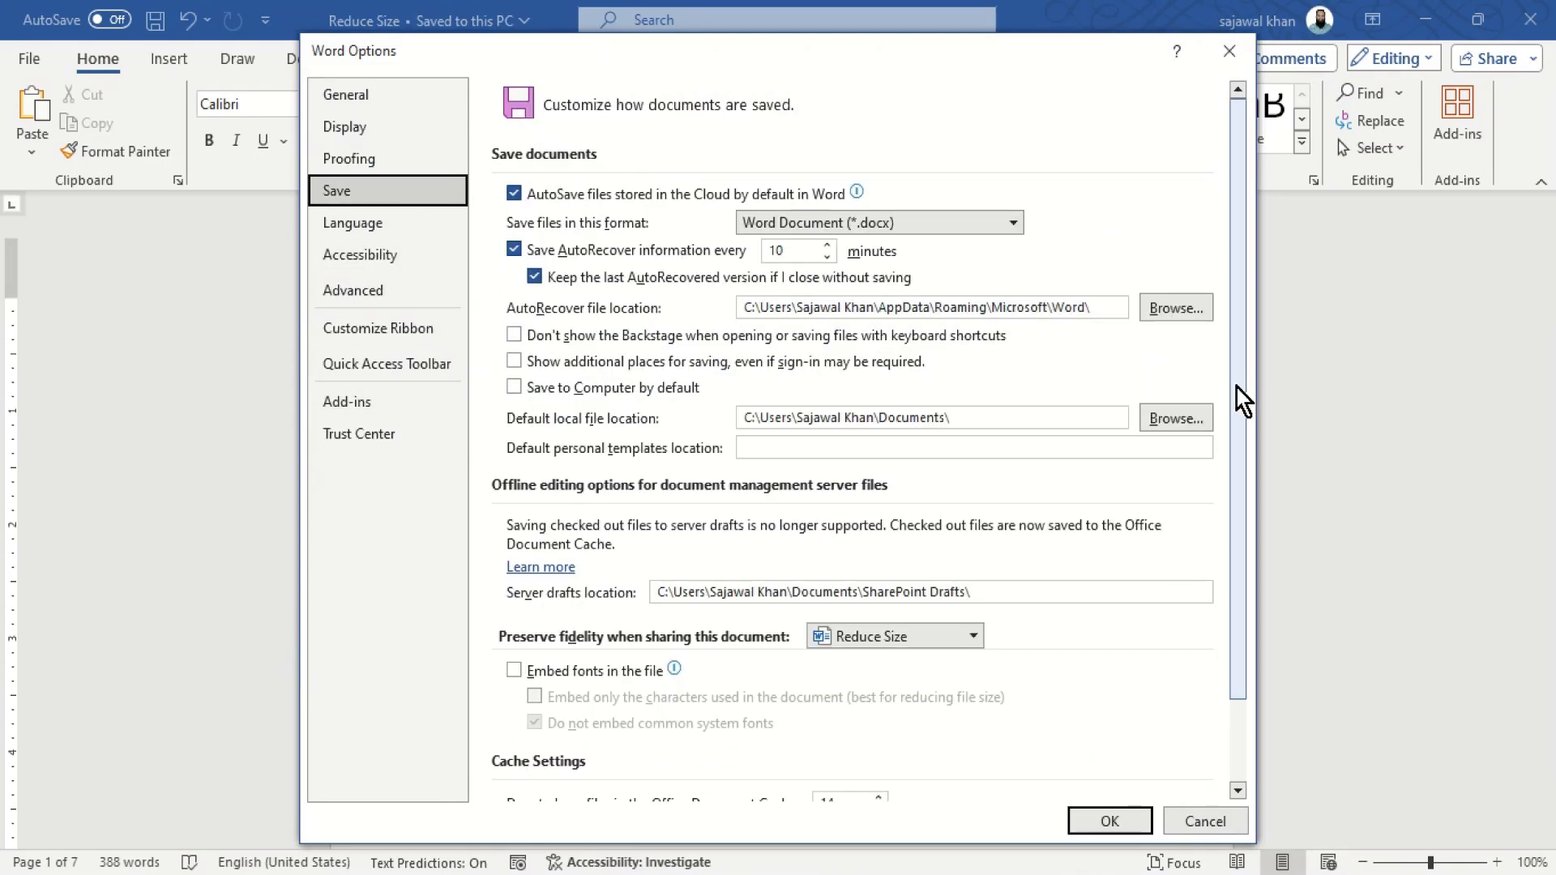
{"action": "left_click_drag", "start_coordinate": [1241, 400], "coordinate": [1240, 469]}
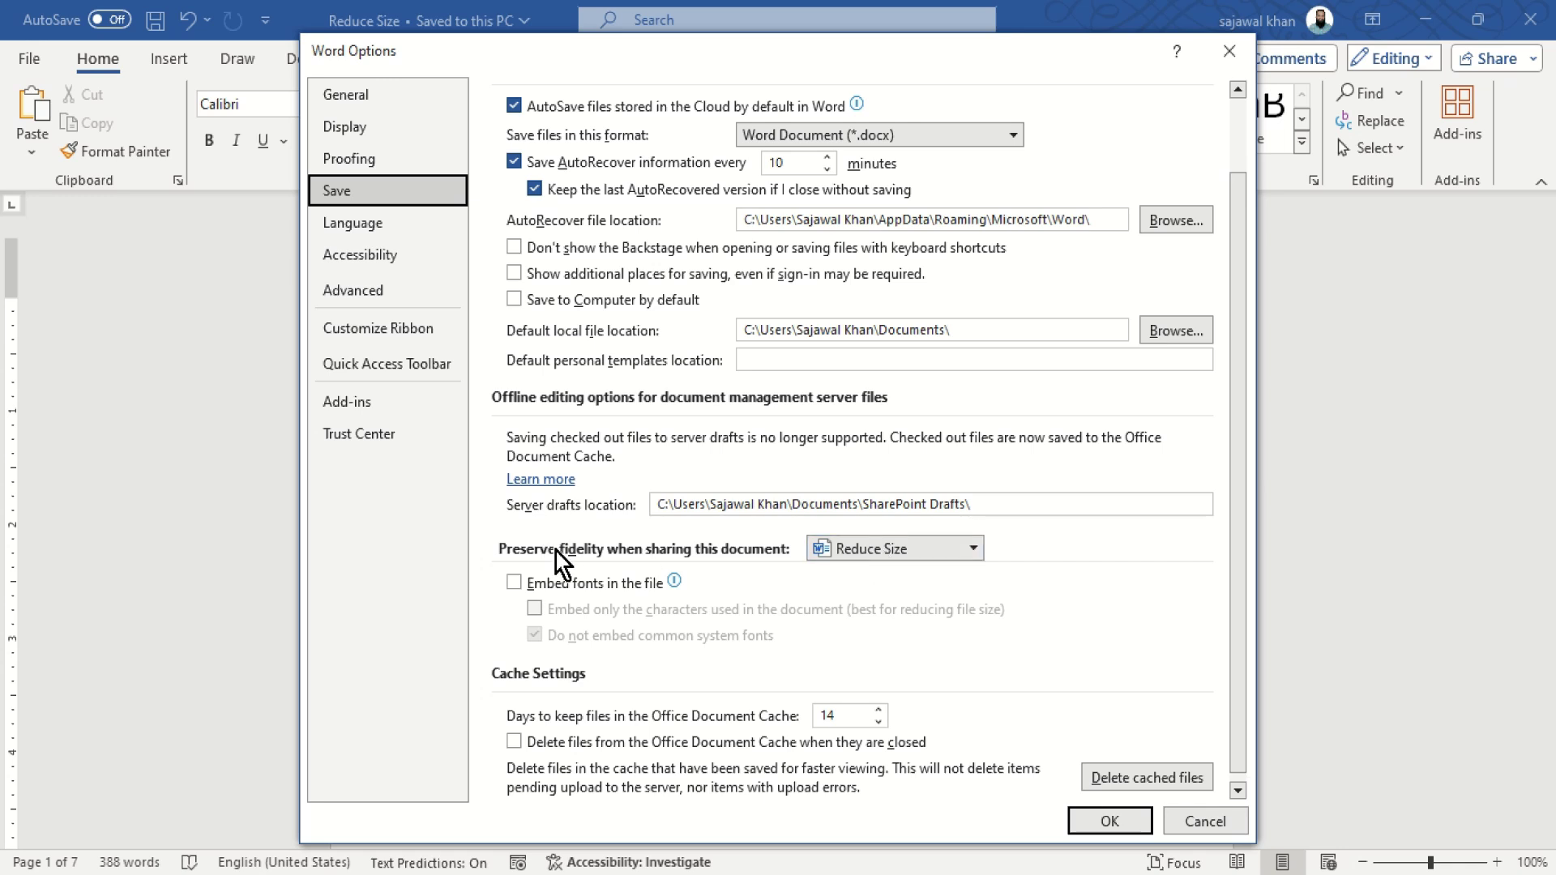
{"action": "left_click", "coordinate": [515, 584]}
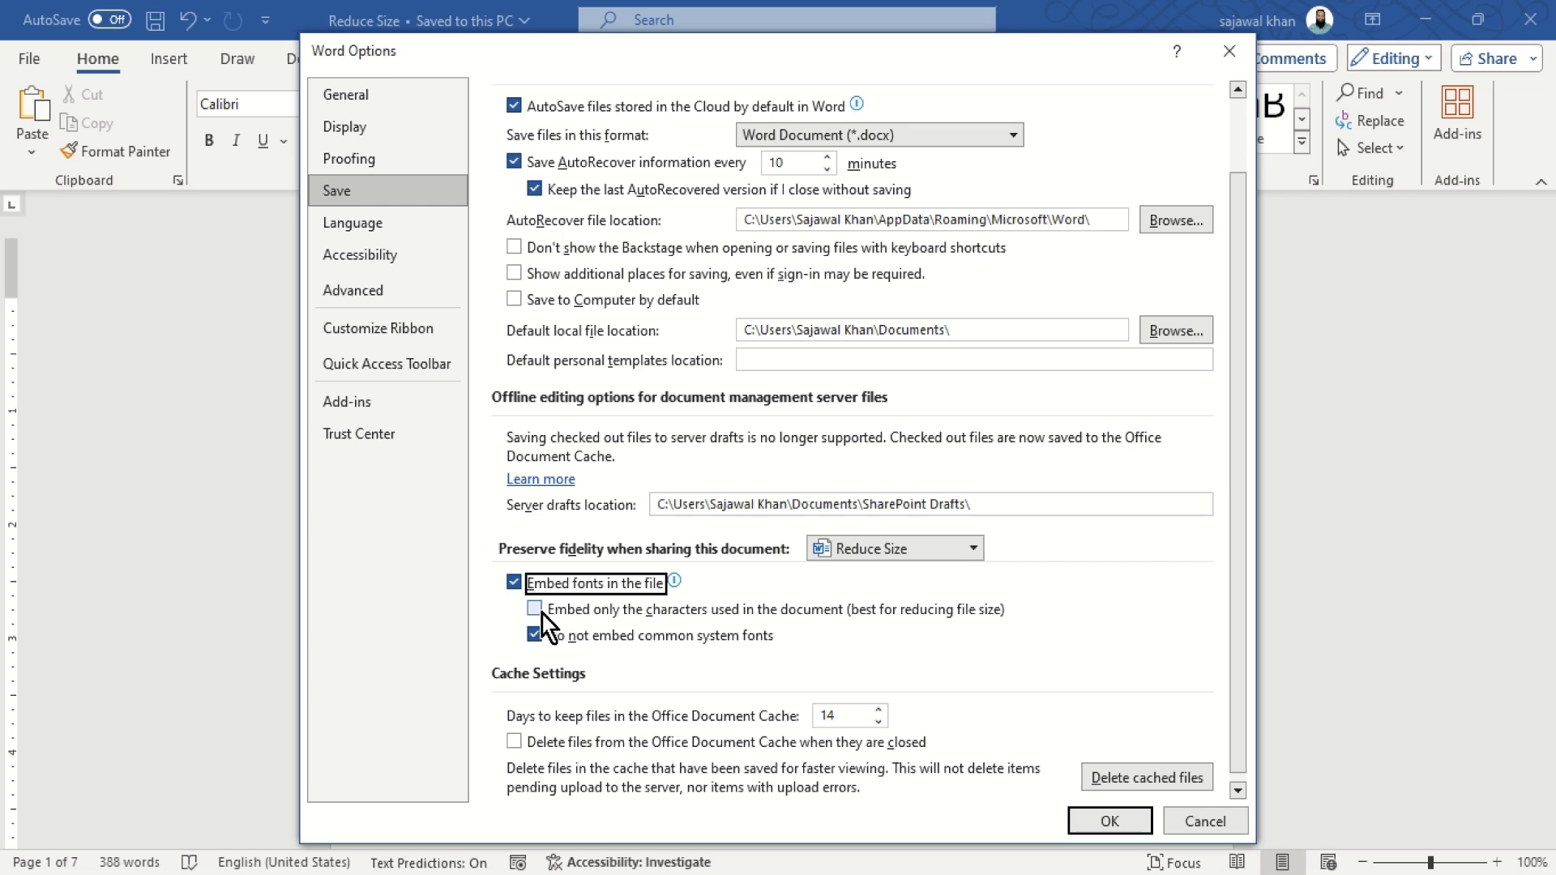
{"action": "left_click", "coordinate": [535, 609]}
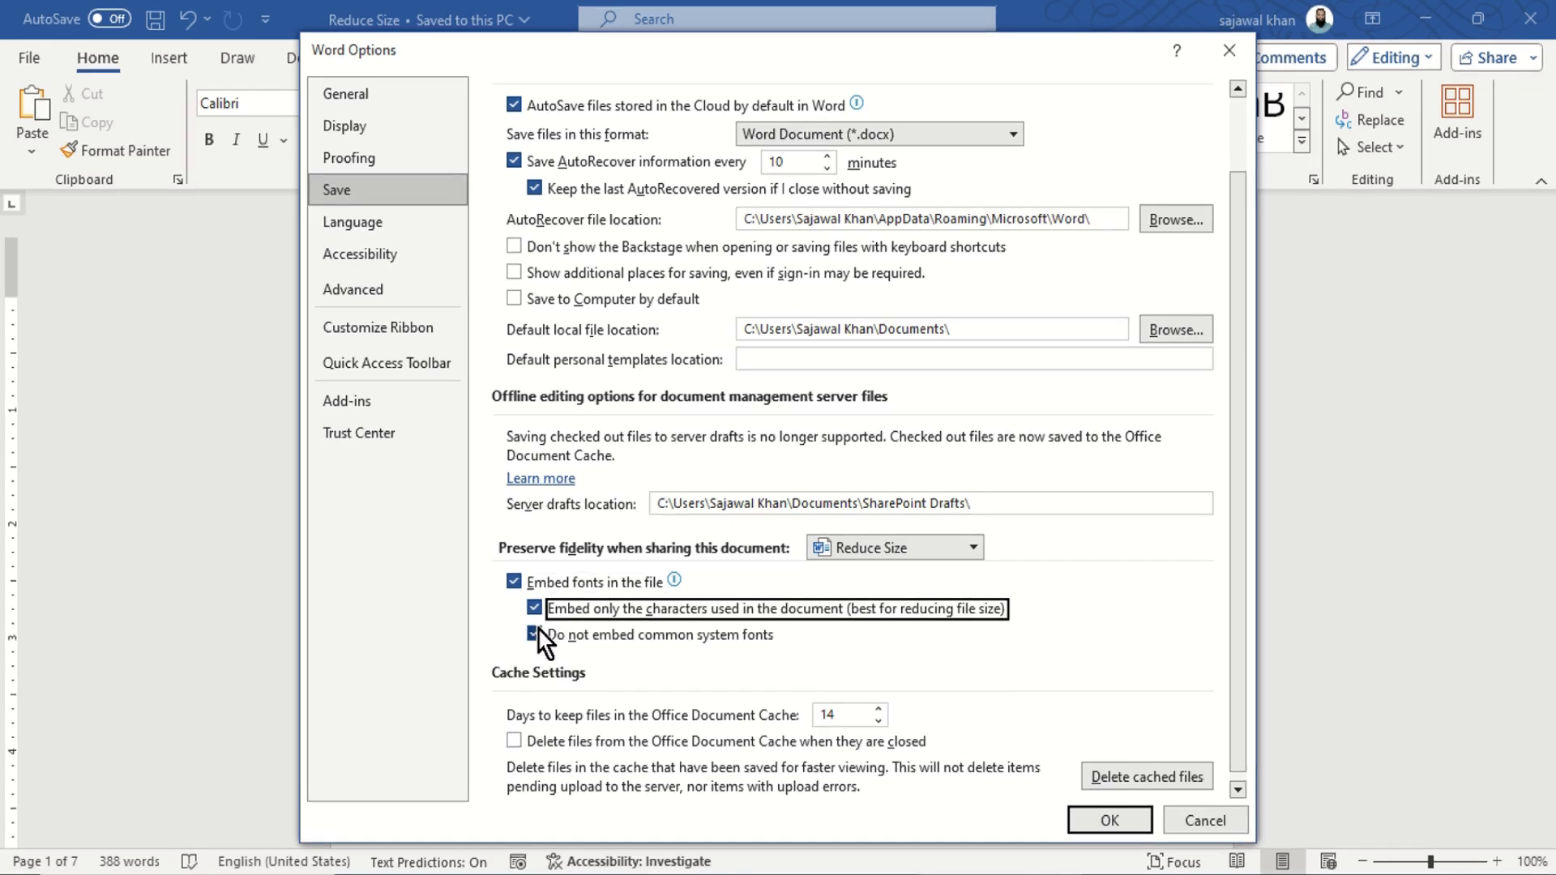
{"action": "left_click", "coordinate": [536, 633]}
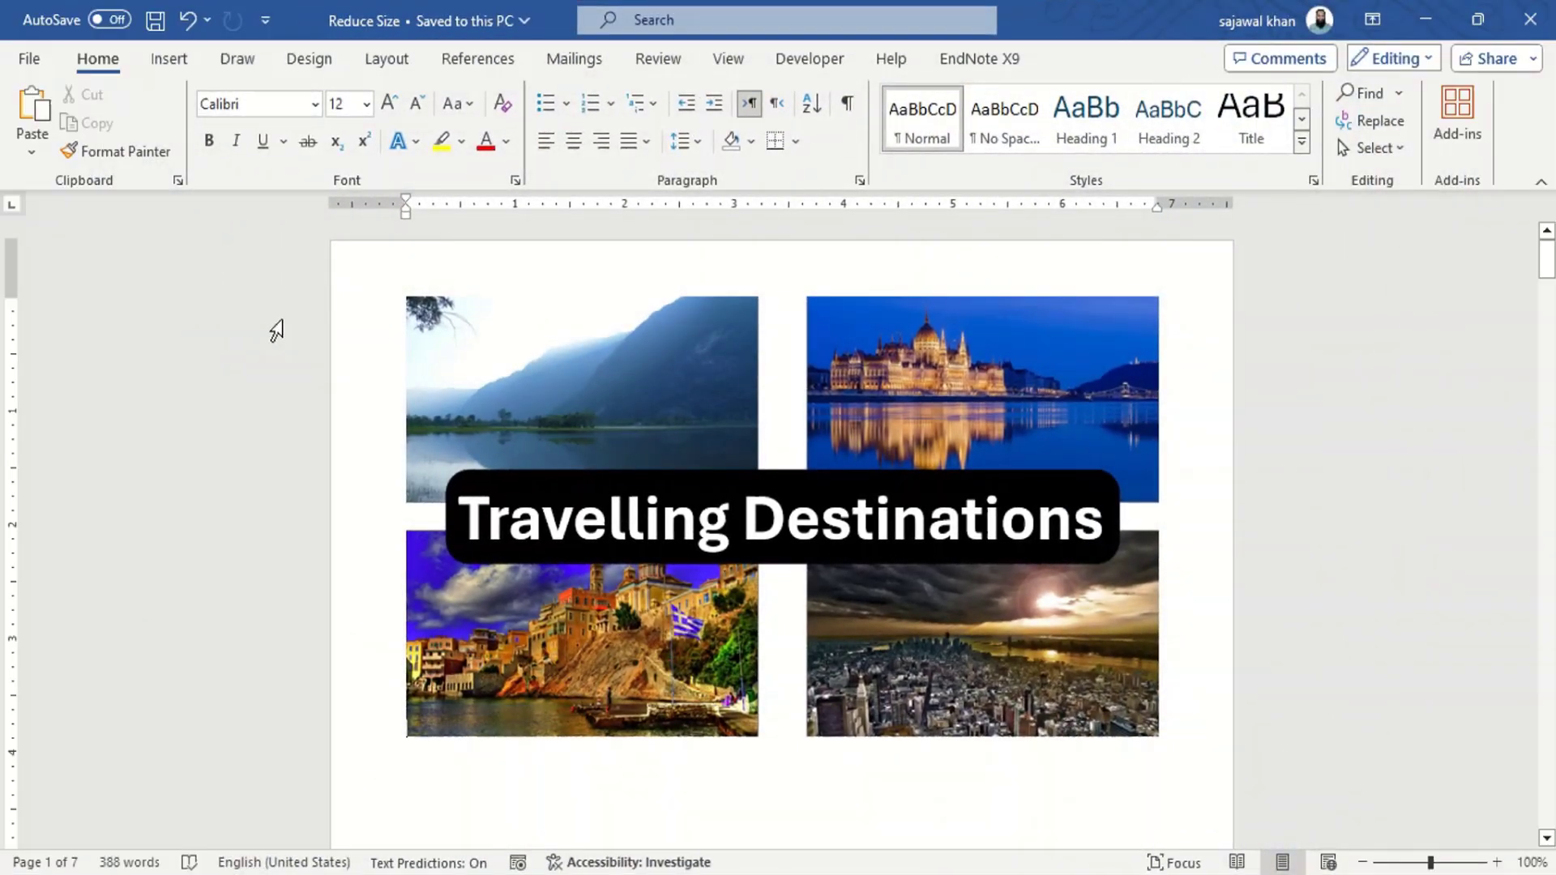
- Save a copy of Reduce Size as a PDF (*.pdf) in the Working folder
{"action": "left_click", "coordinate": [28, 61]}
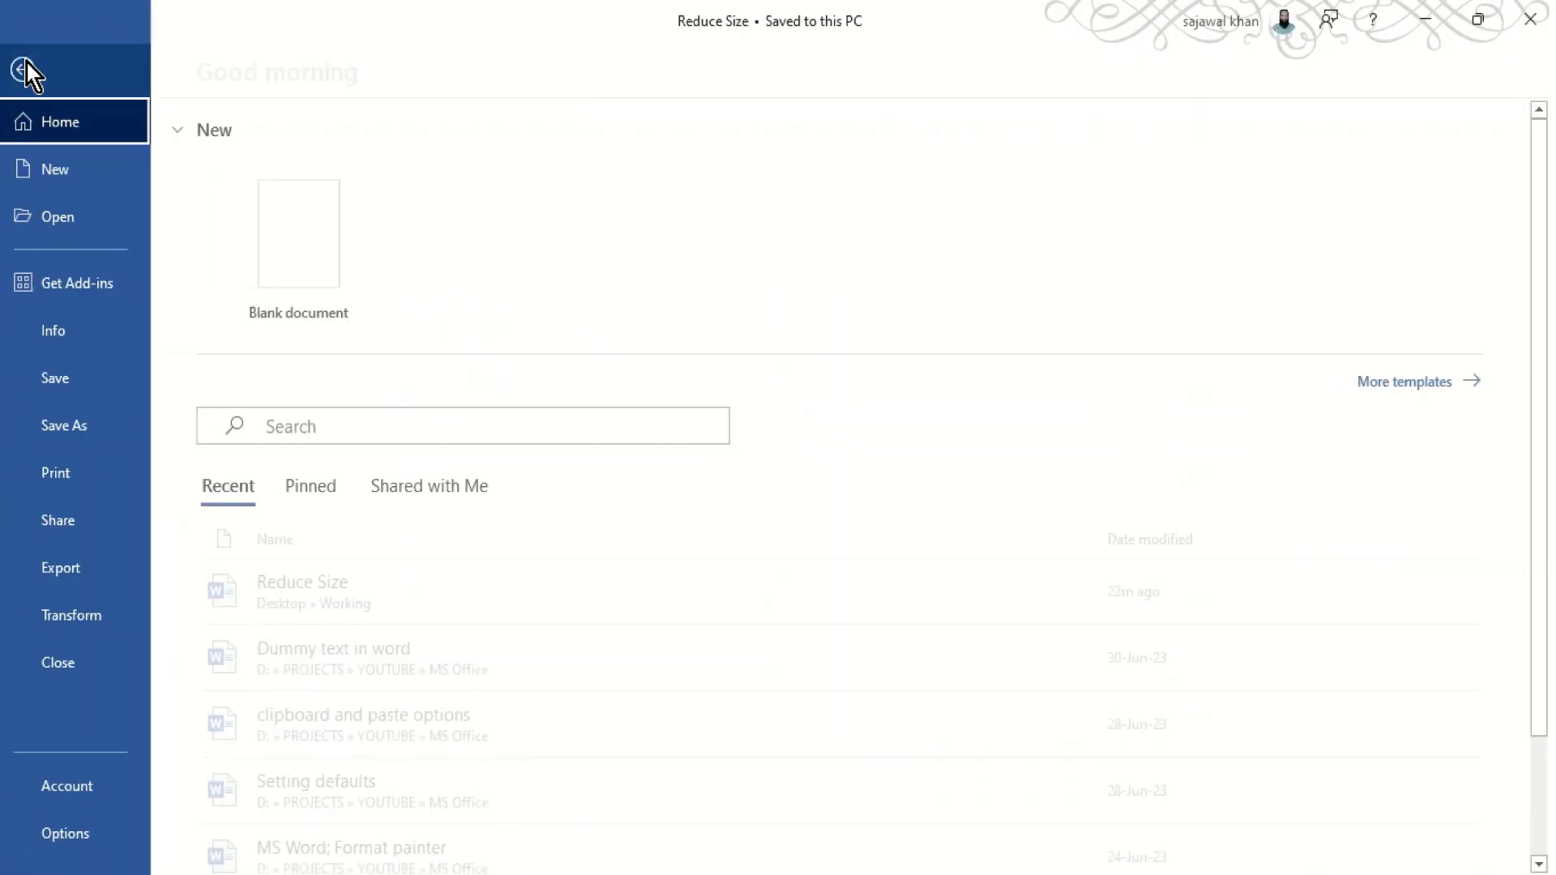
{"action": "left_click", "coordinate": [57, 439]}
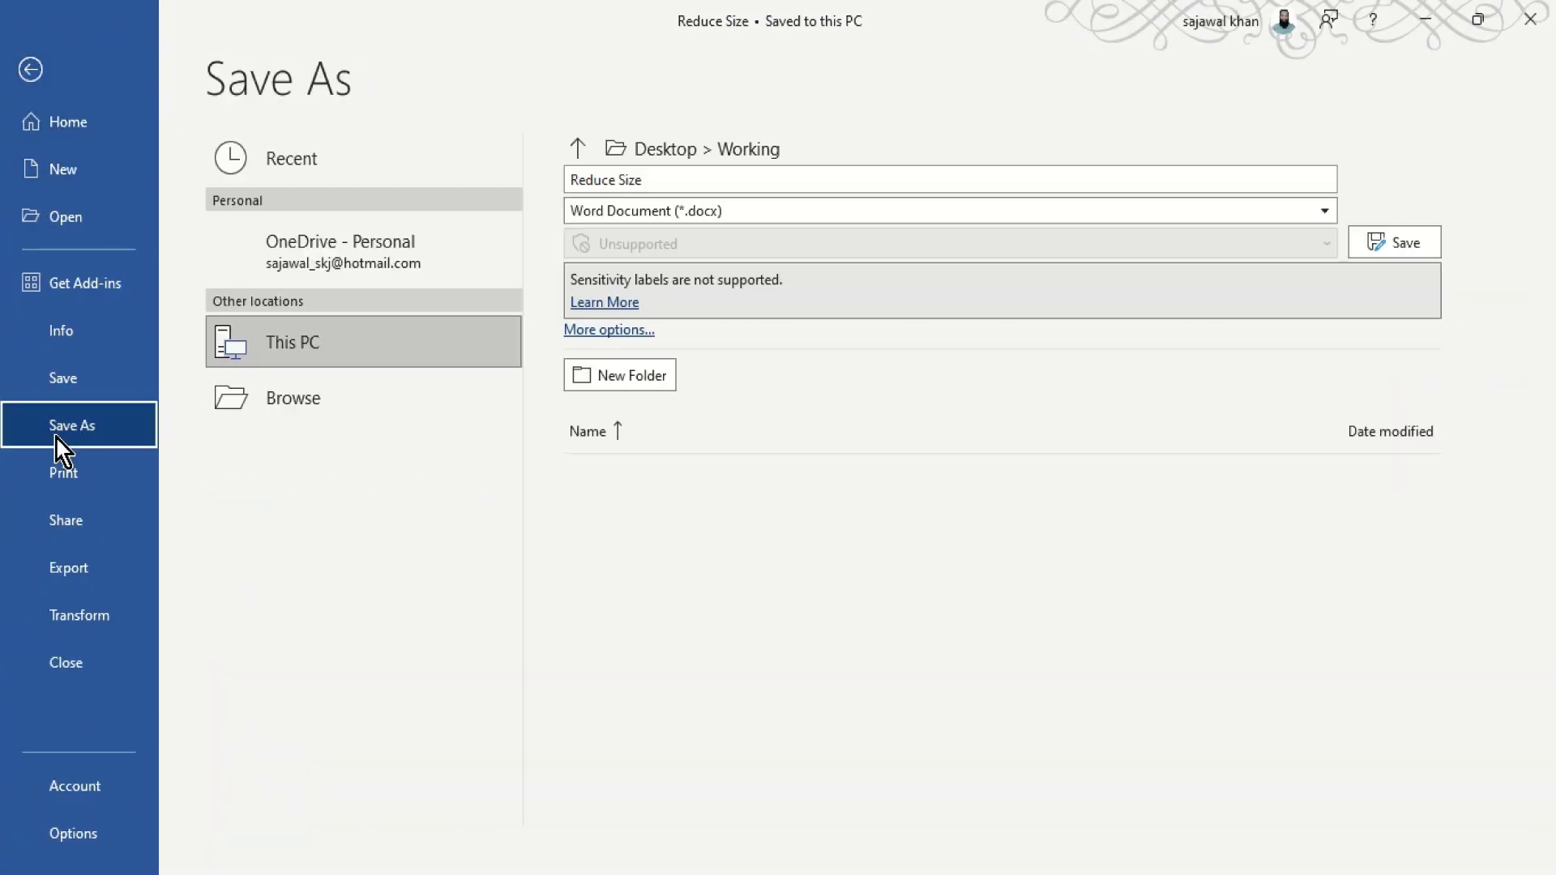
{"action": "left_click", "coordinate": [725, 215]}
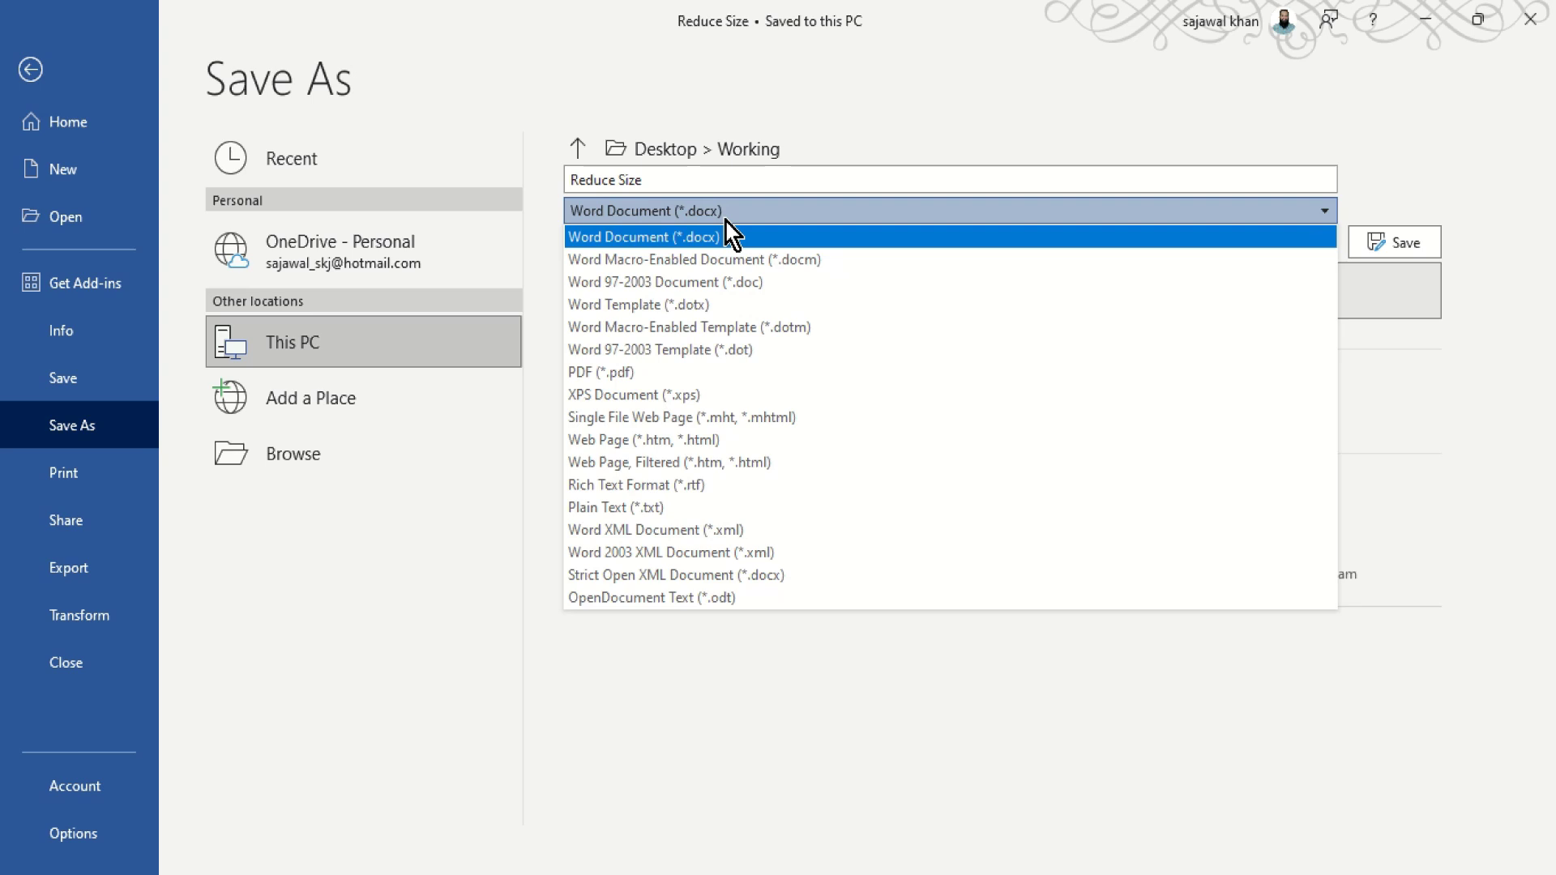
{"action": "left_click", "coordinate": [718, 374]}
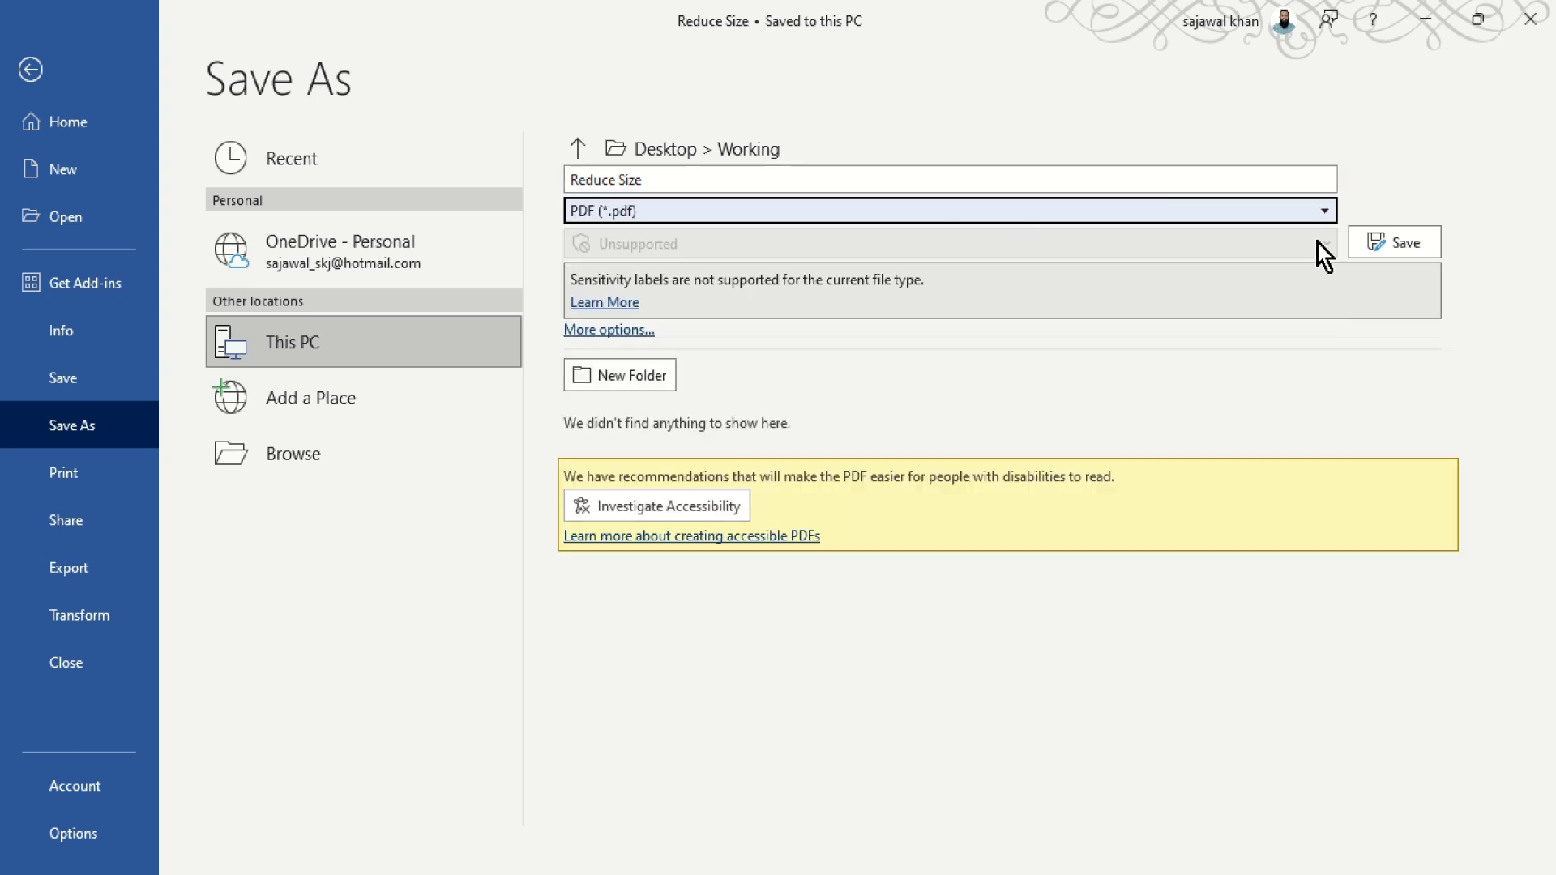
{"action": "left_click", "coordinate": [1384, 245]}
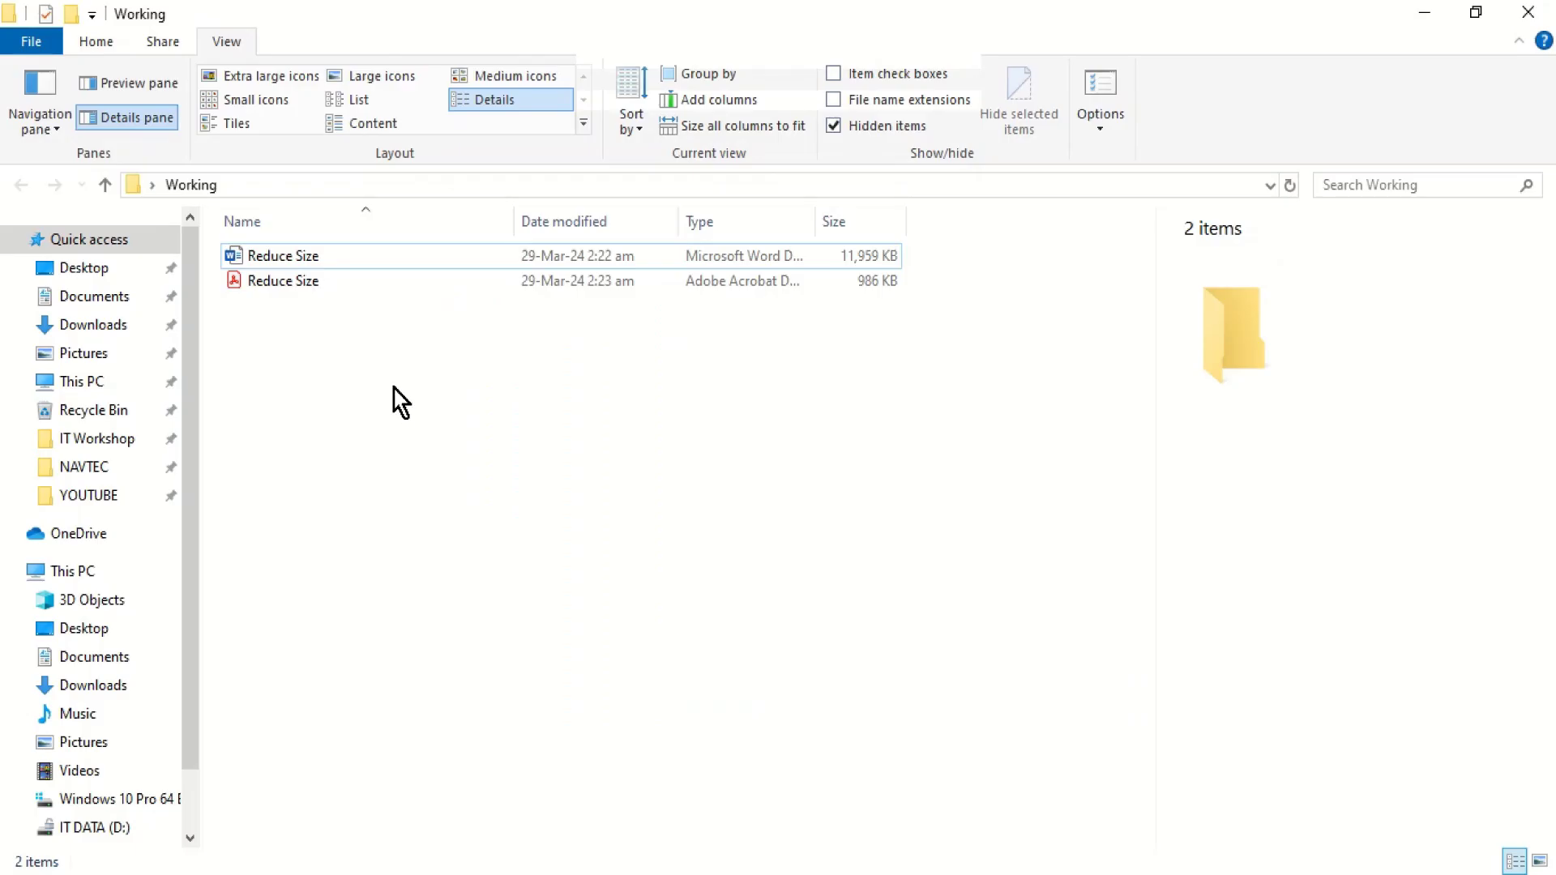
- Select the Reduce Size PDF to show its 985 KB size in the details pane
{"action": "left_click", "coordinate": [318, 283]}
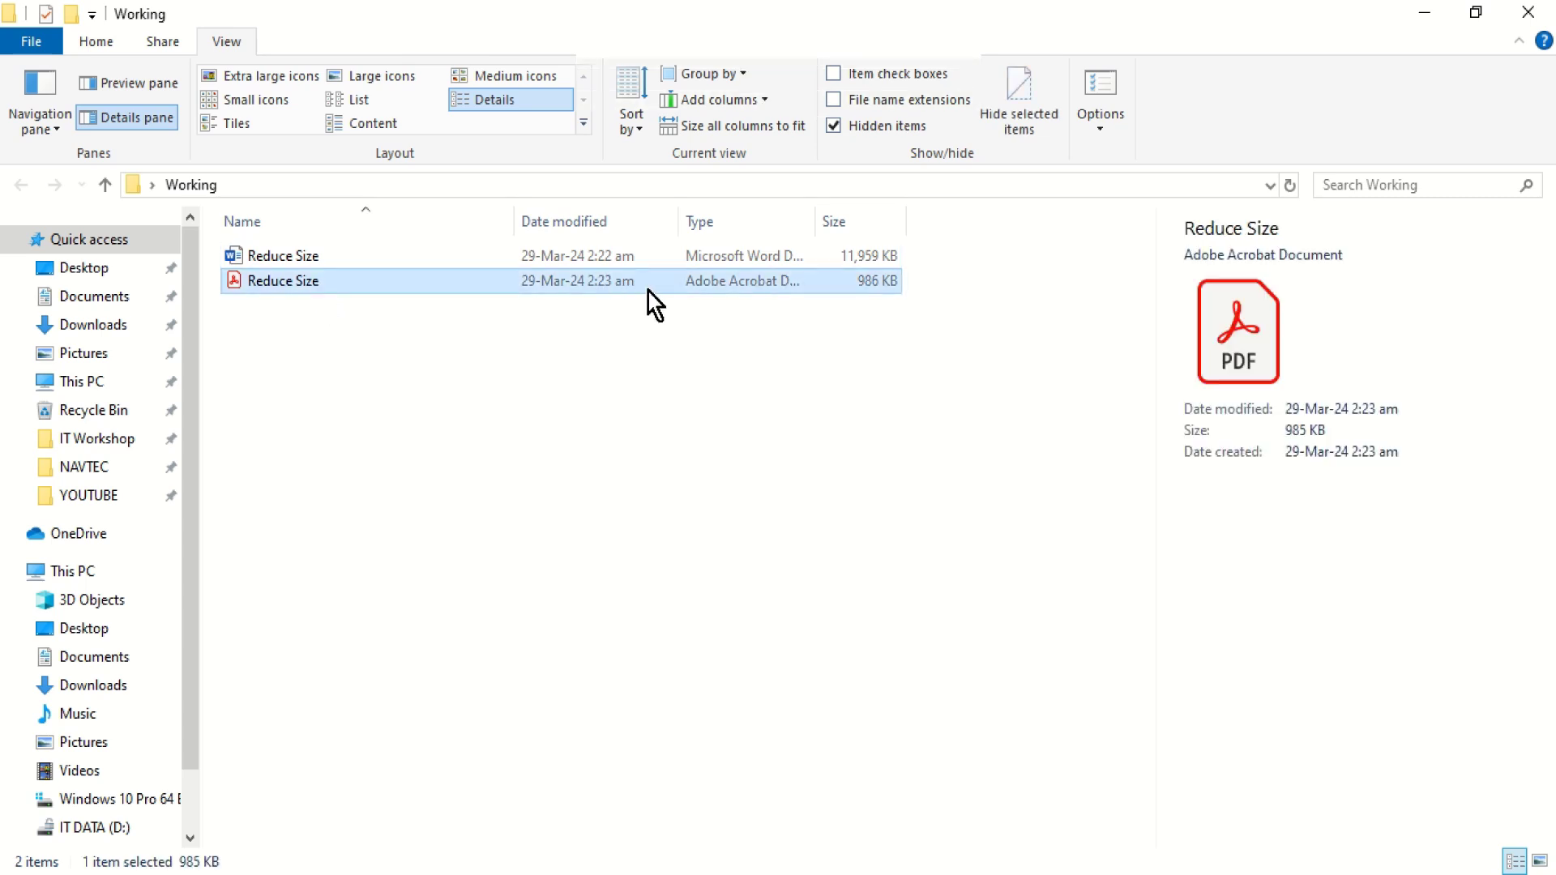